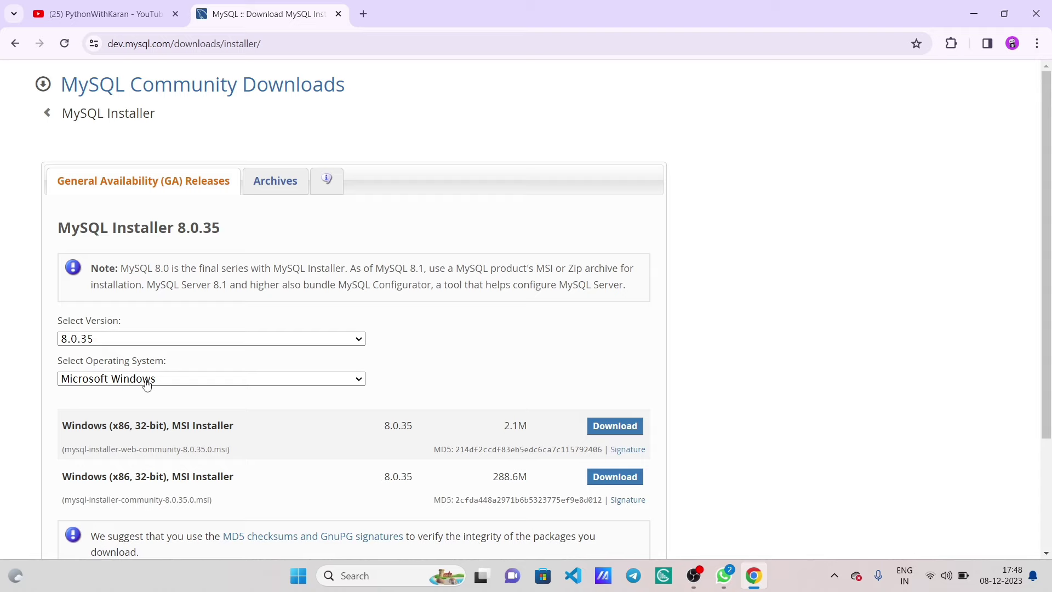
# - Bring the image viewer showing the MySQL 8.0.35 tutorial title image to the front
pyautogui.click(735, 580)
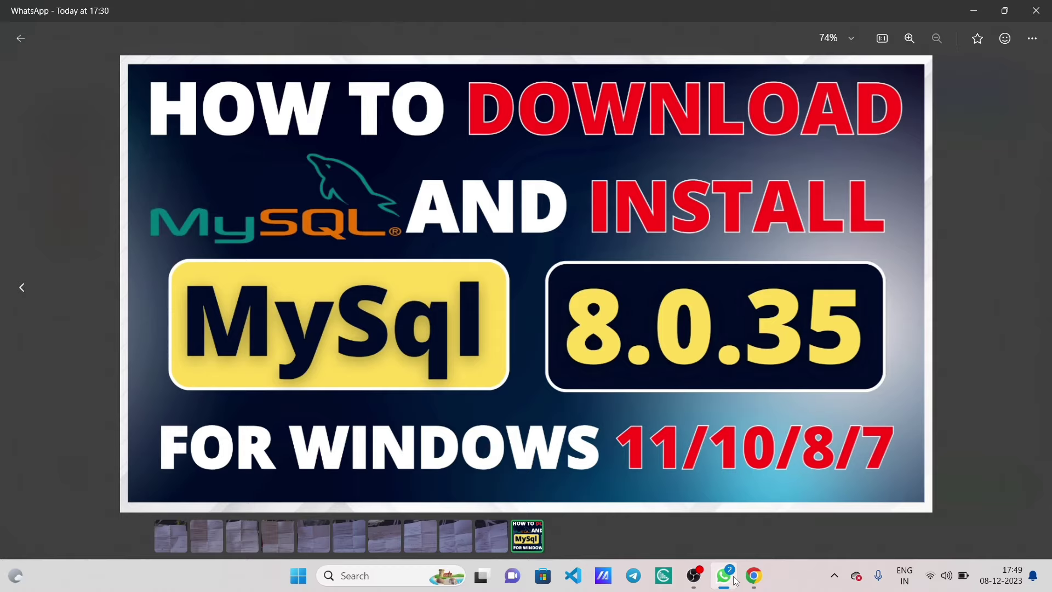
# - Download the 288.6M MySQL Installer 8.0.35 MSI without logging in and show it in Downloads
pyautogui.click(735, 580)
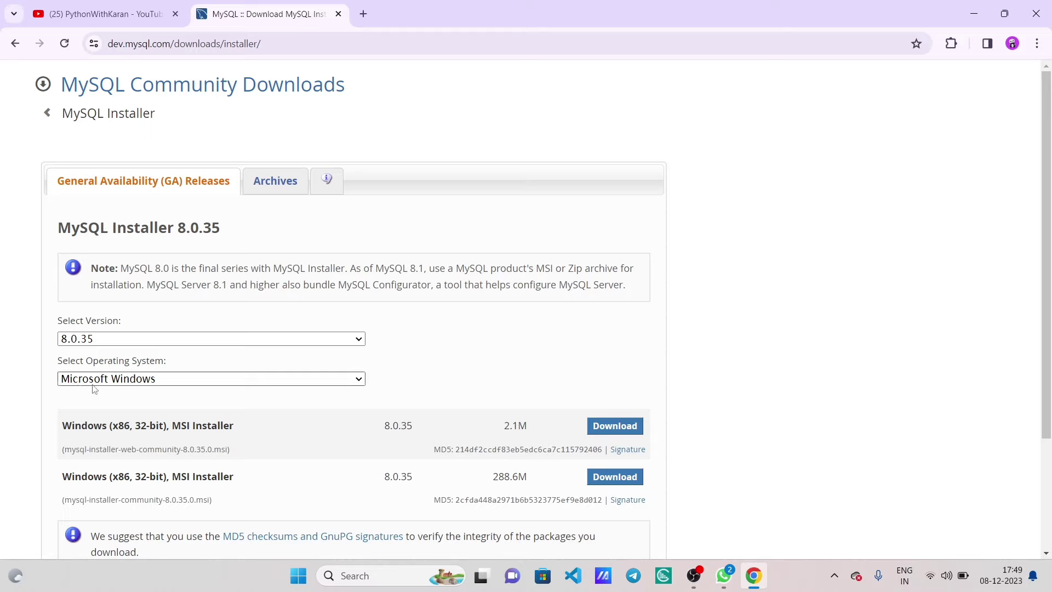
pyautogui.scroll(-1, 191, 402)
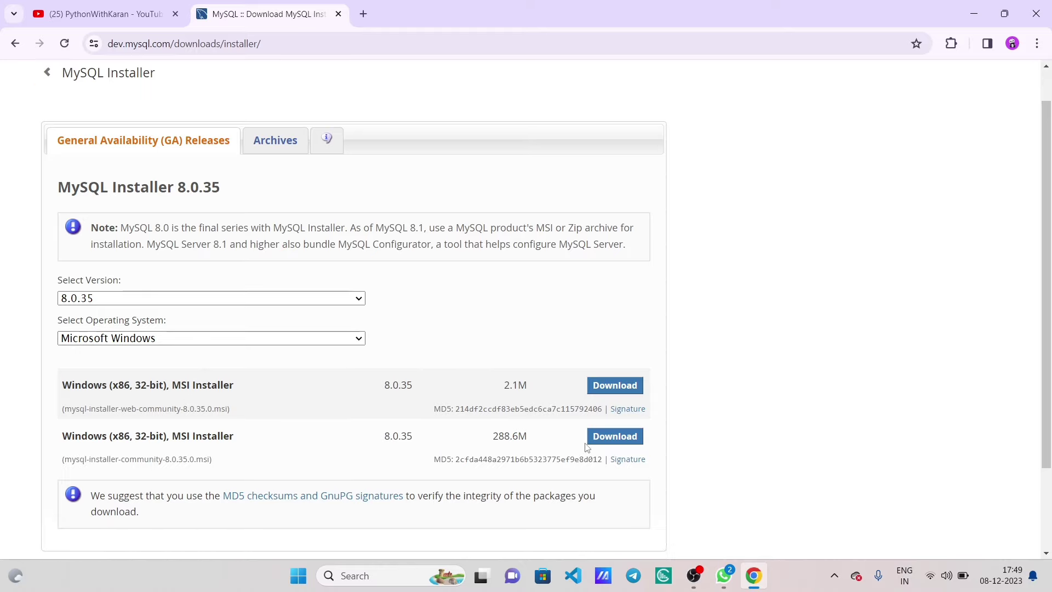
pyautogui.click(613, 443)
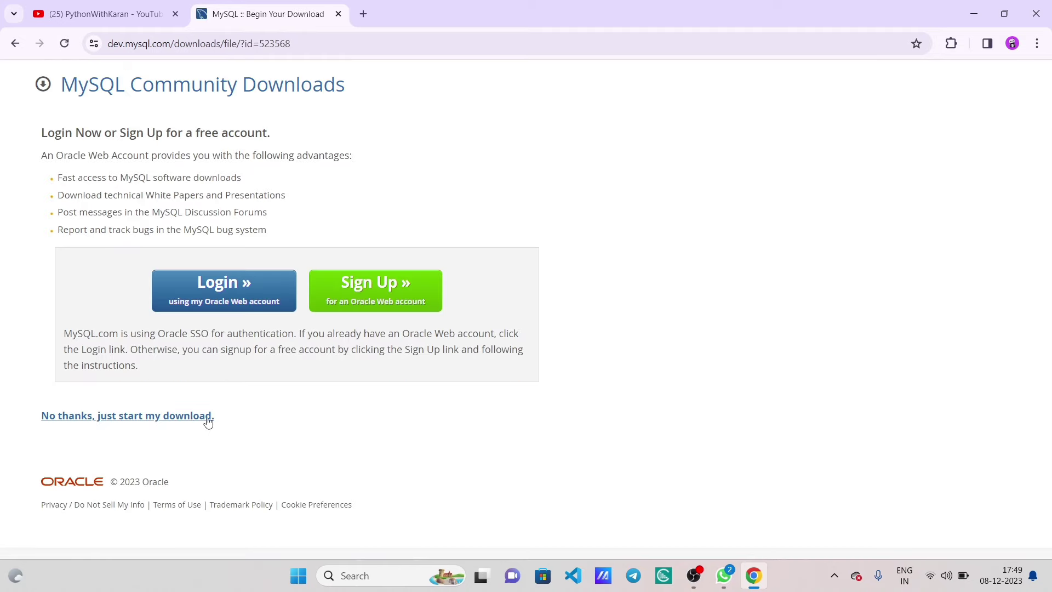
pyautogui.moveTo(224, 421); pyautogui.dragTo(45, 418)
pyautogui.click(113, 444)
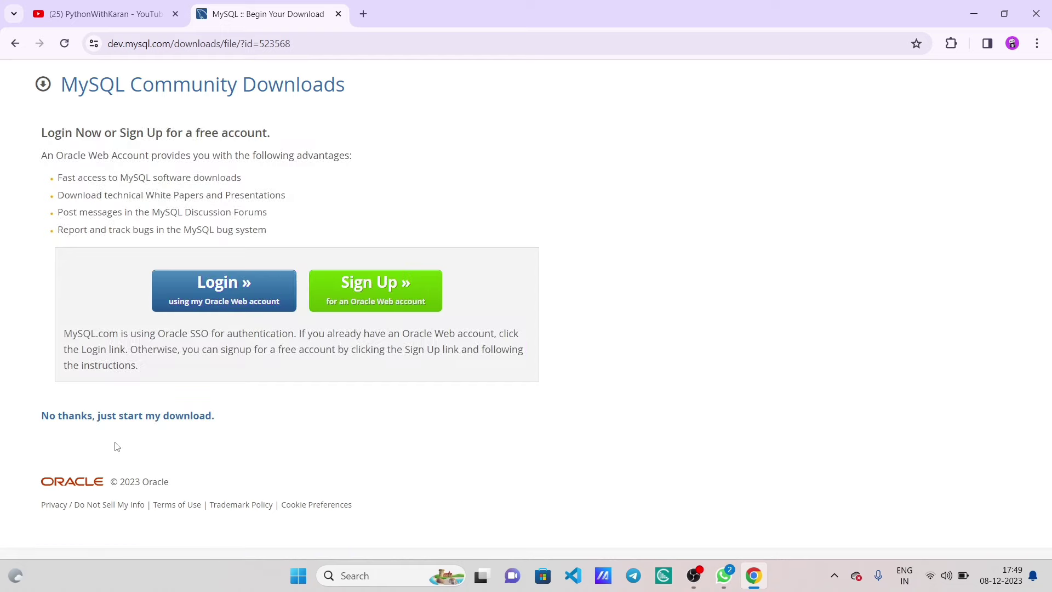
pyautogui.click(132, 419)
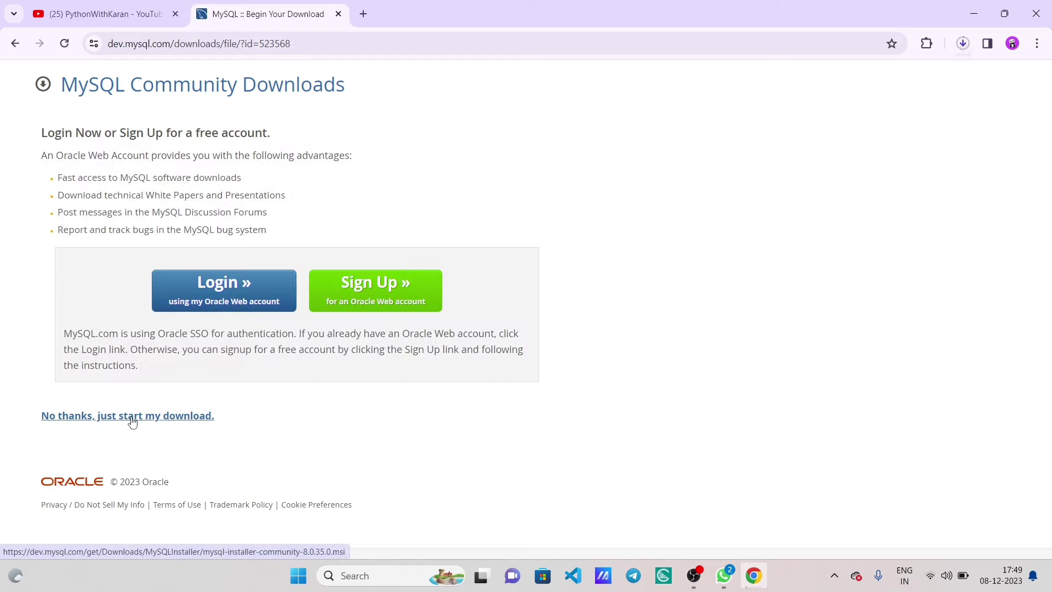
pyautogui.hotkey('ctrl', 'j')
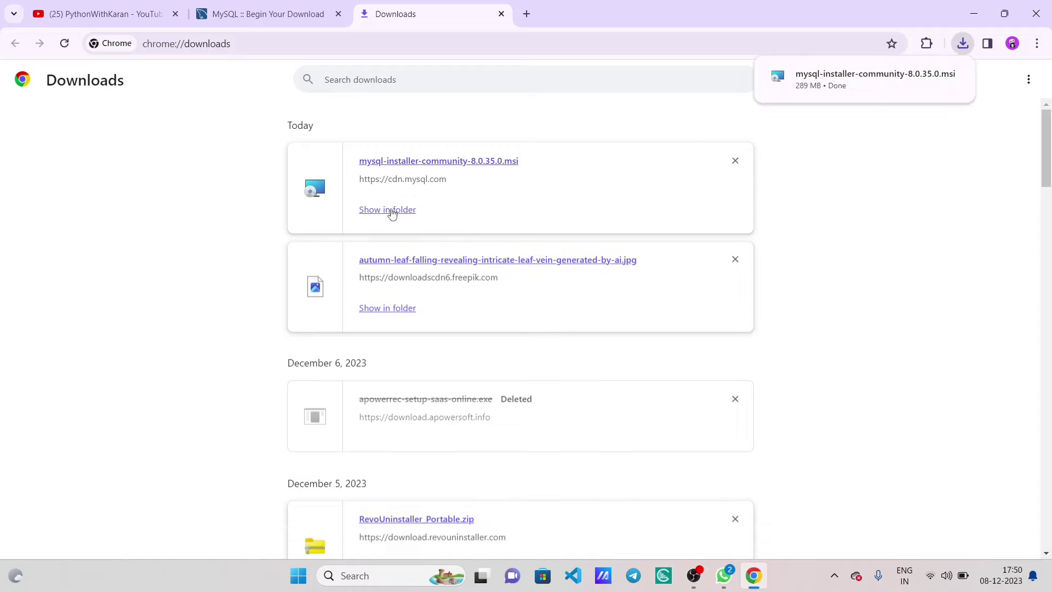
pyautogui.click(393, 211)
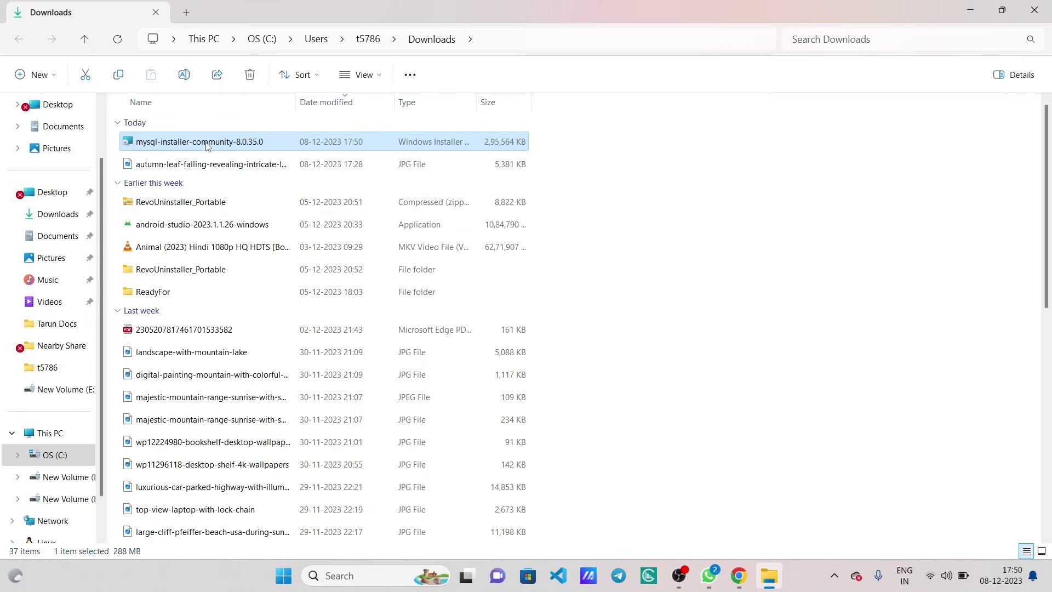
# - Launch mysql-installer-community-8.0.35.0 from the Downloads folder
pyautogui.rightClick(208, 147)
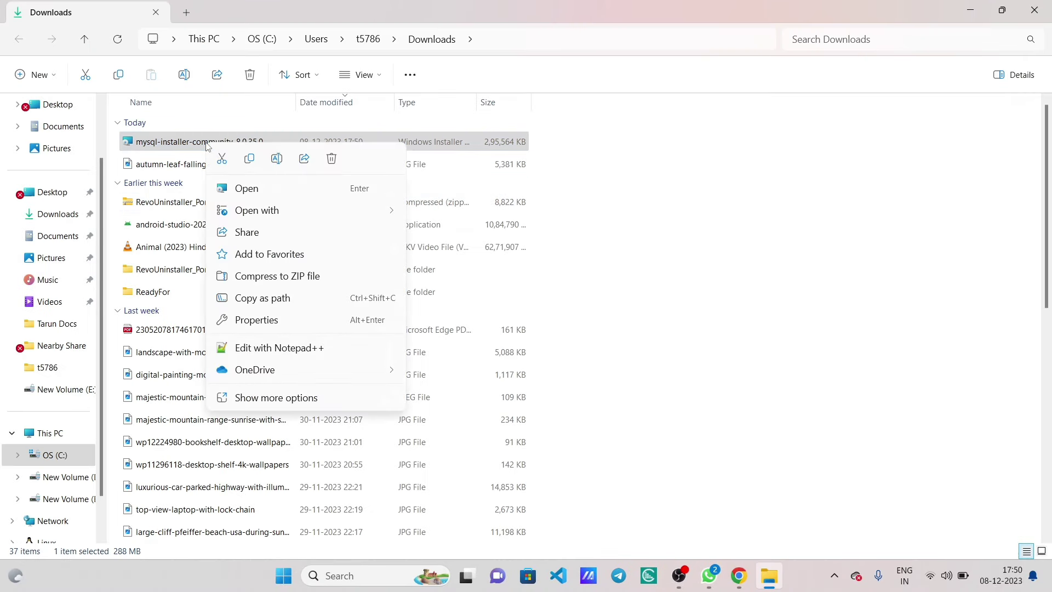
pyautogui.click(239, 188)
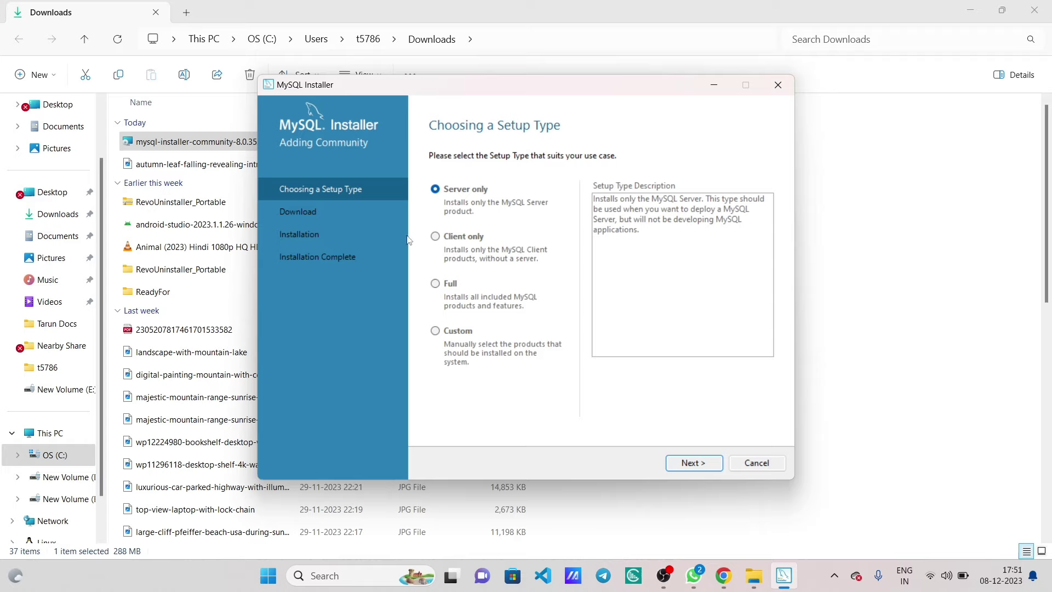
# - Choose a Custom setup and add MySQL Server 8.0.35 - X64 to the install list
pyautogui.click(459, 334)
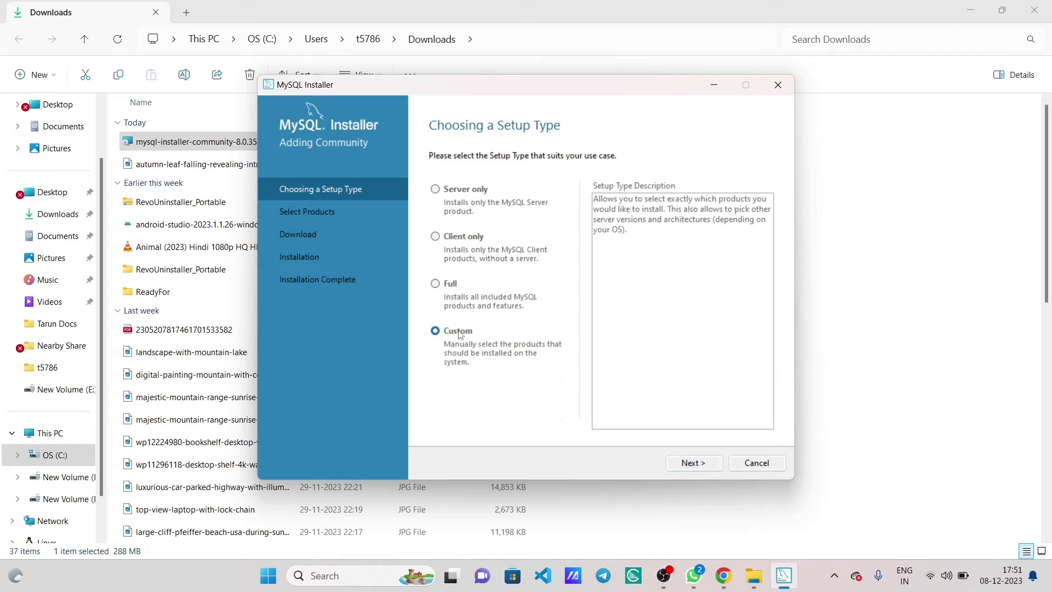
pyautogui.click(691, 463)
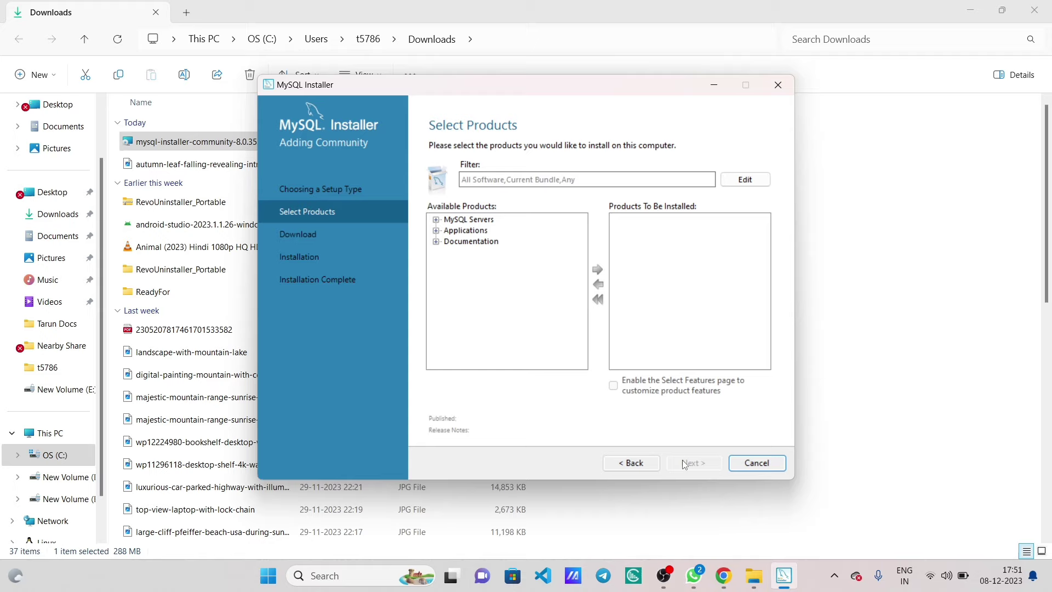
pyautogui.doubleClick(466, 220)
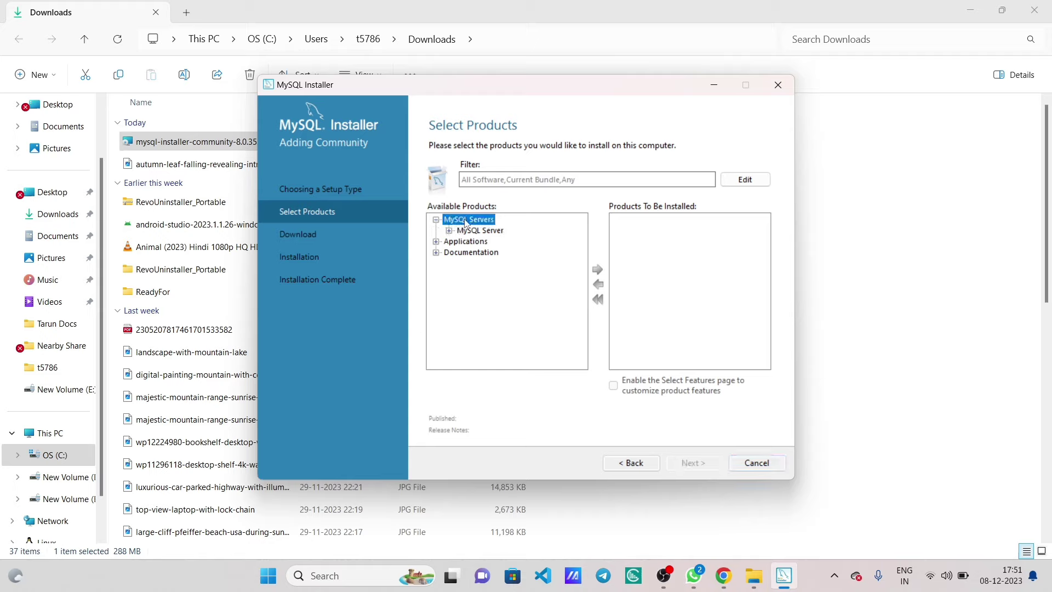
pyautogui.doubleClick(478, 232)
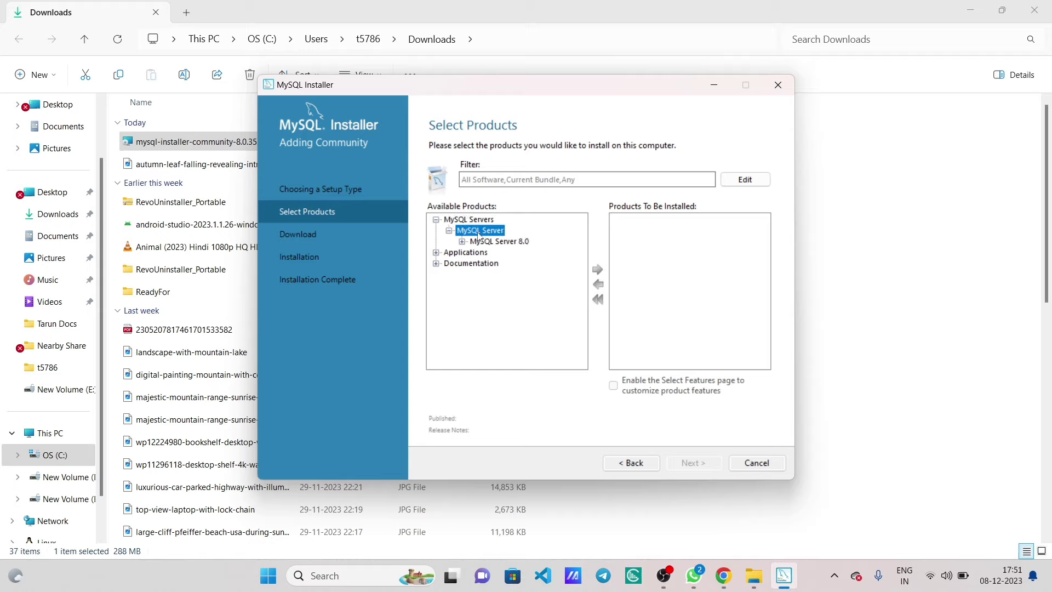
pyautogui.doubleClick(510, 244)
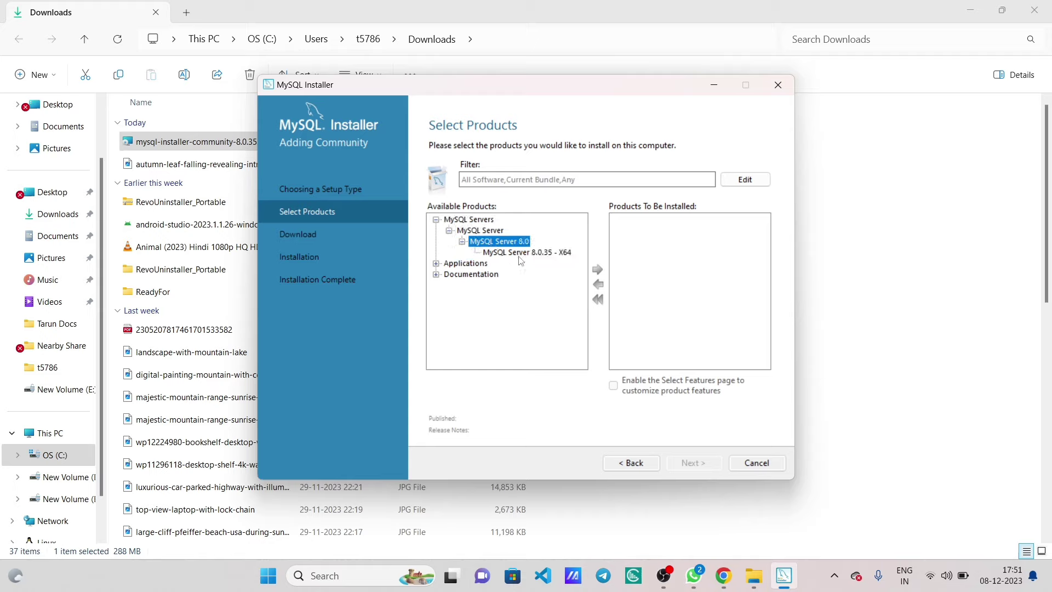
pyautogui.click(523, 253)
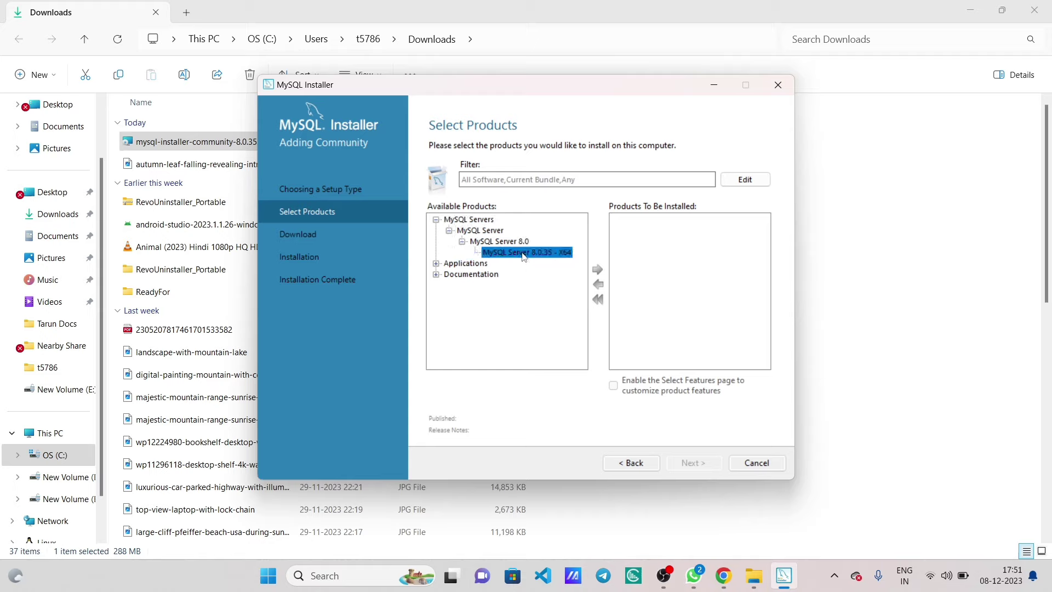
pyautogui.click(598, 271)
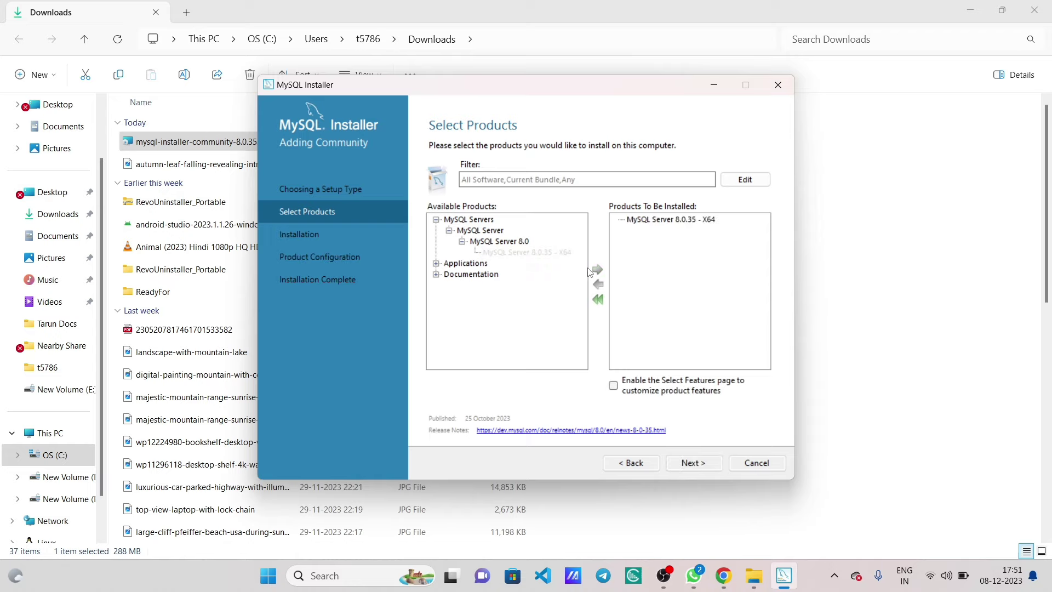
# - Add MySQL Workbench 8.0.34 - X64 from Applications to the install list
pyautogui.click(665, 221)
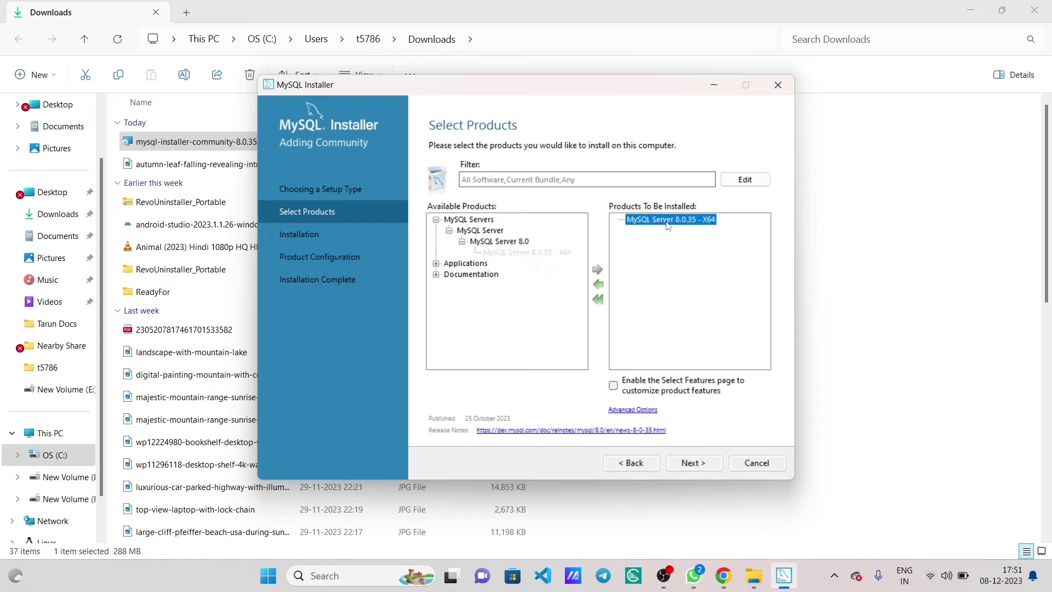
pyautogui.doubleClick(467, 265)
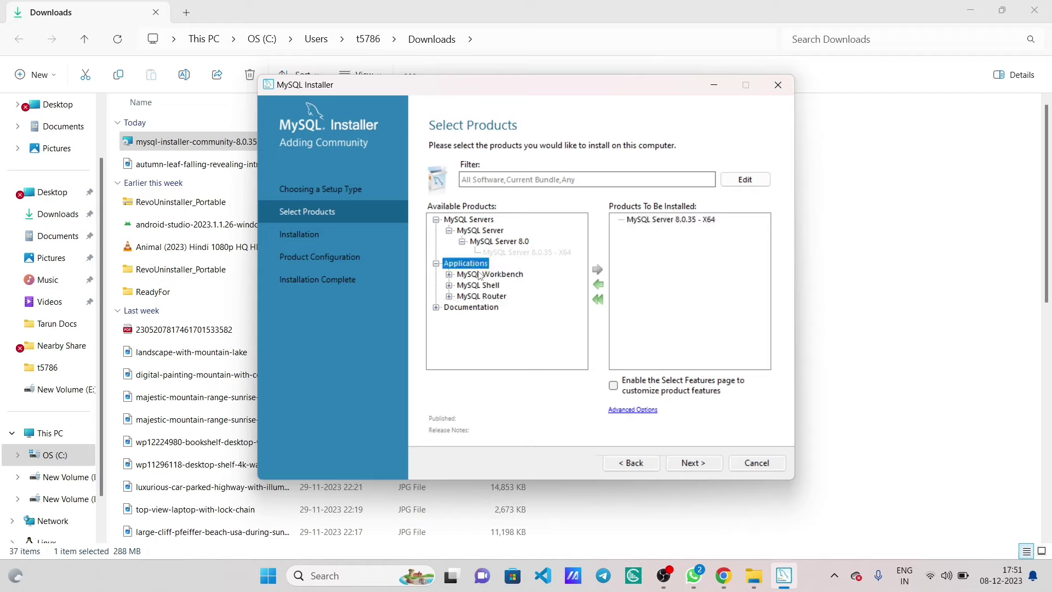
pyautogui.doubleClick(480, 275)
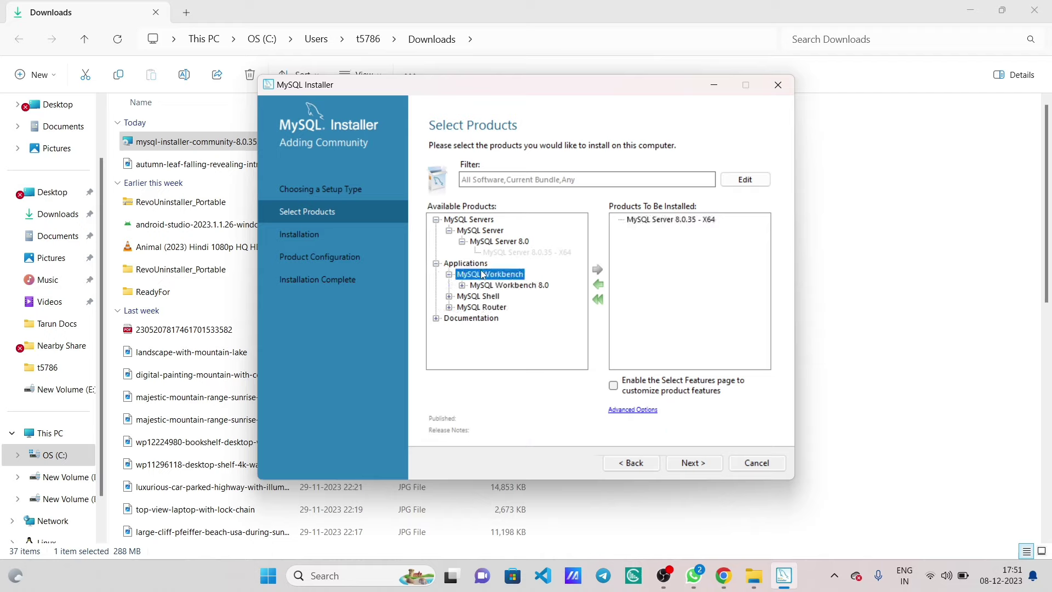
pyautogui.doubleClick(499, 285)
pyautogui.click(518, 297)
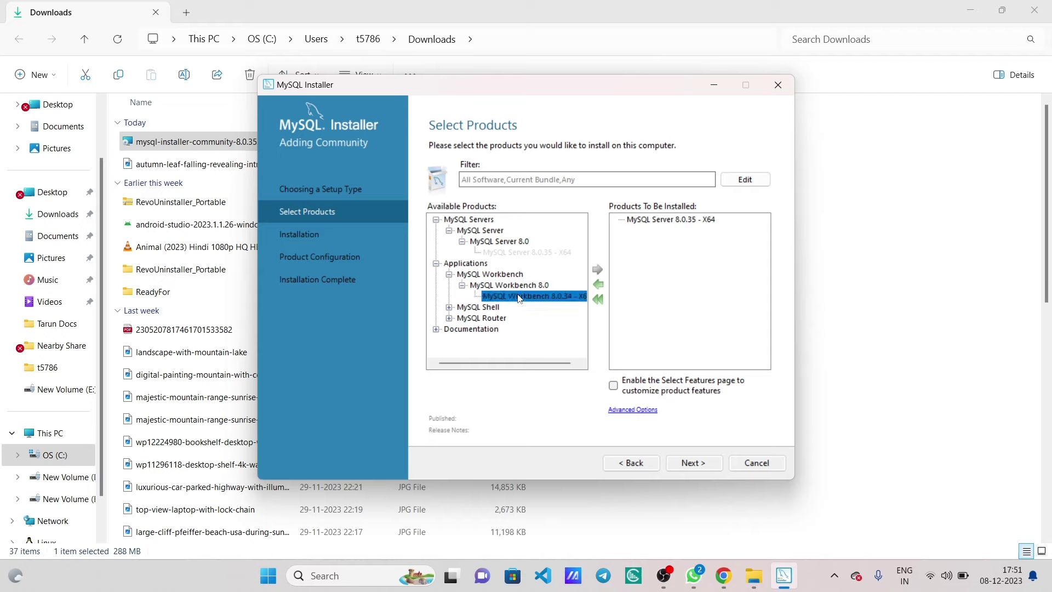
pyautogui.click(596, 269)
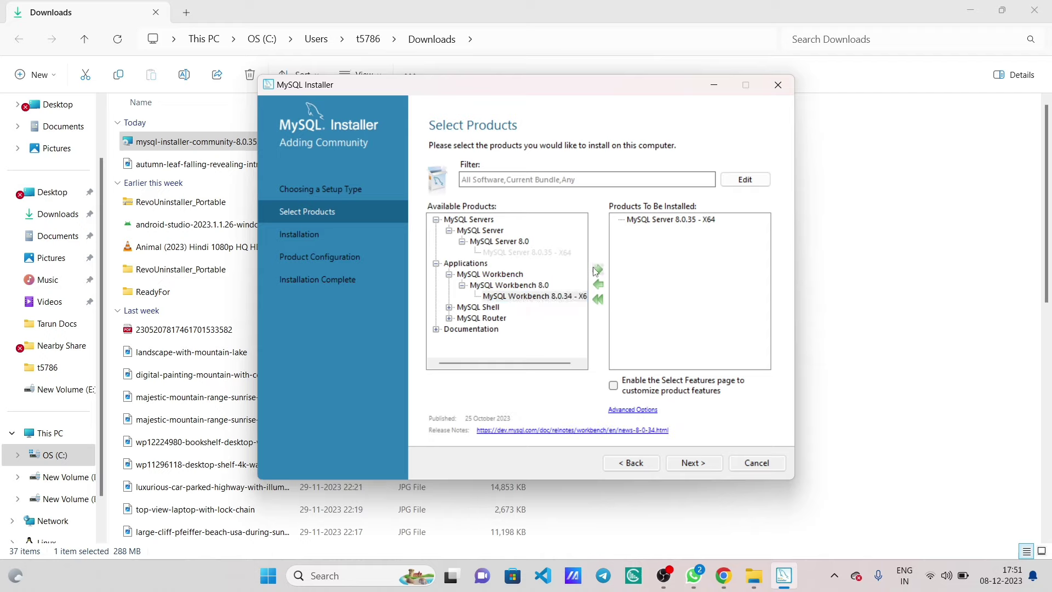
# - Add MySQL Shell 8.0.35 - X64 to the install list and proceed to the summary
pyautogui.doubleClick(495, 308)
pyautogui.doubleClick(507, 318)
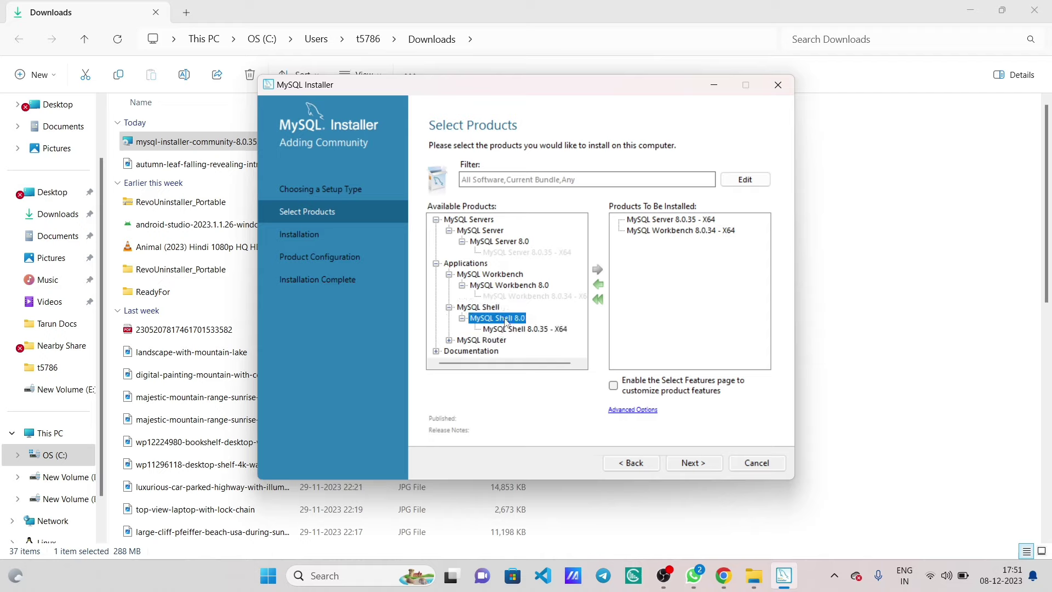
pyautogui.click(527, 329)
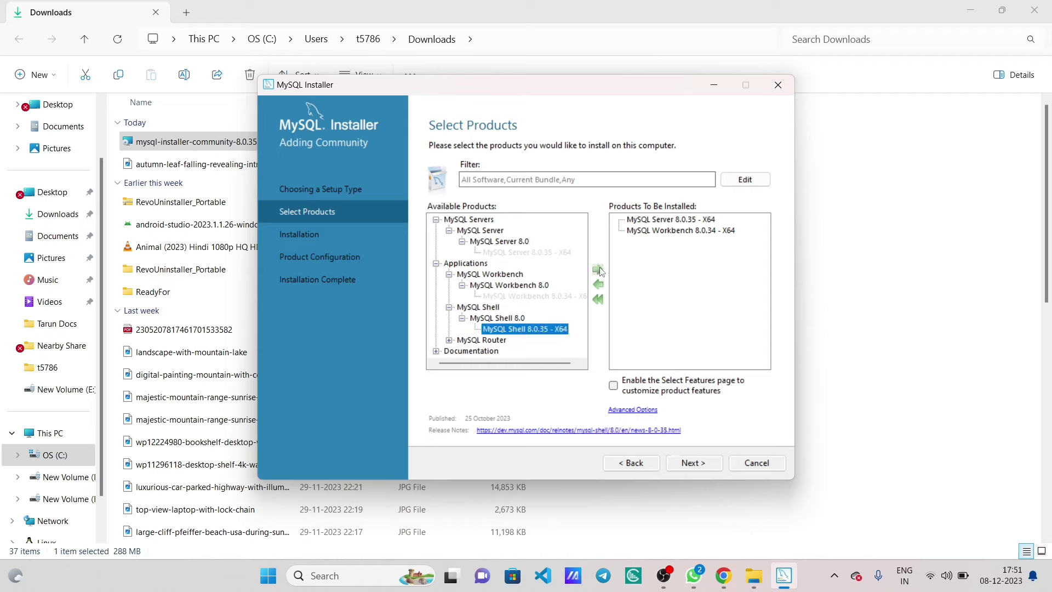
pyautogui.click(598, 270)
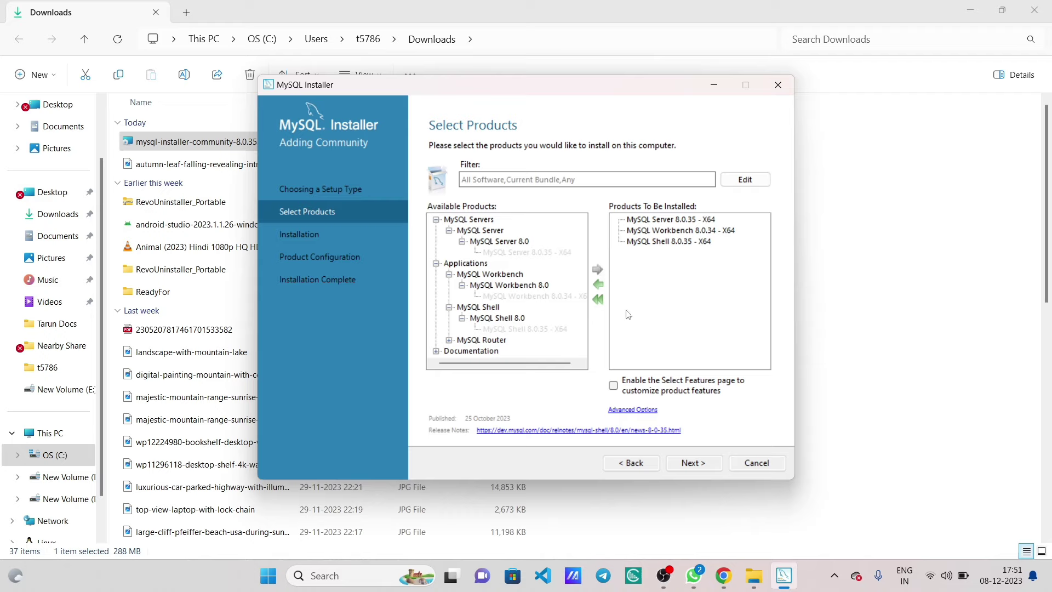
pyautogui.click(697, 464)
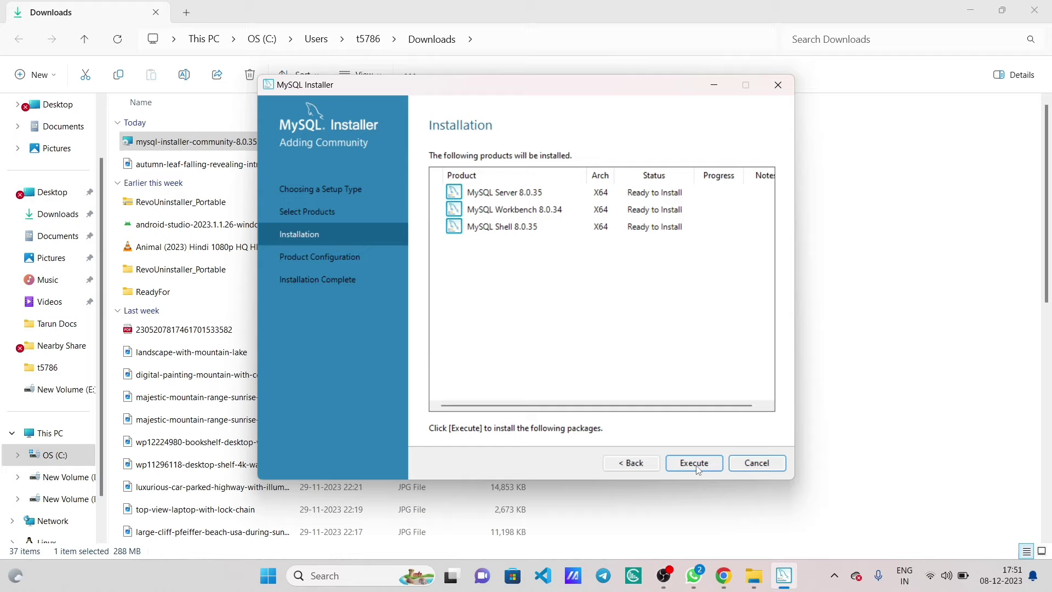
# - Execute the install of Server, Workbench and Shell, then continue to Product Configuration
pyautogui.click(696, 463)
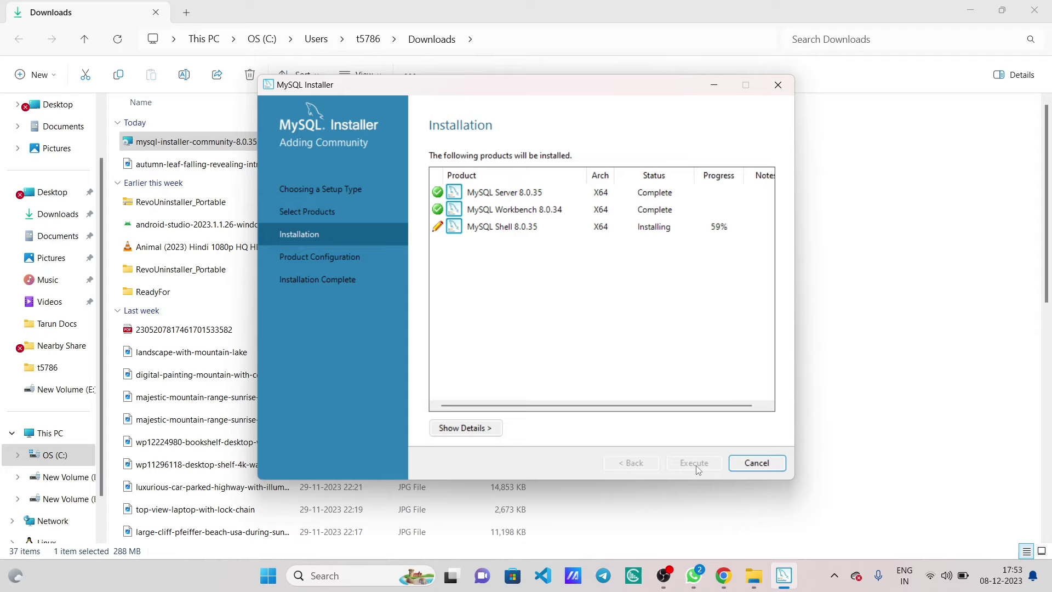
pyautogui.click(940, 453)
pyautogui.press('super+d')
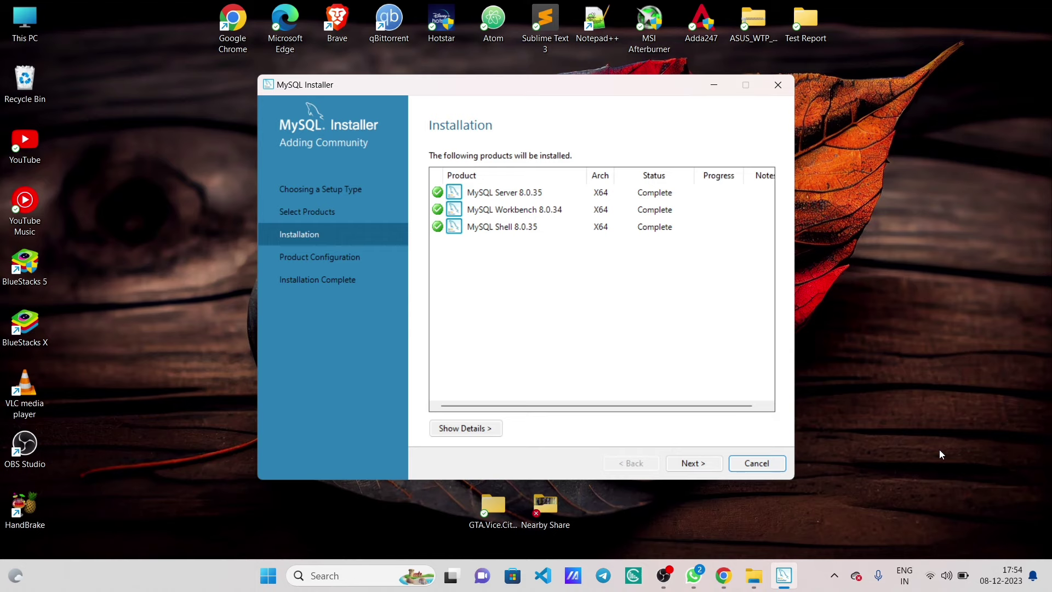
pyautogui.click(694, 464)
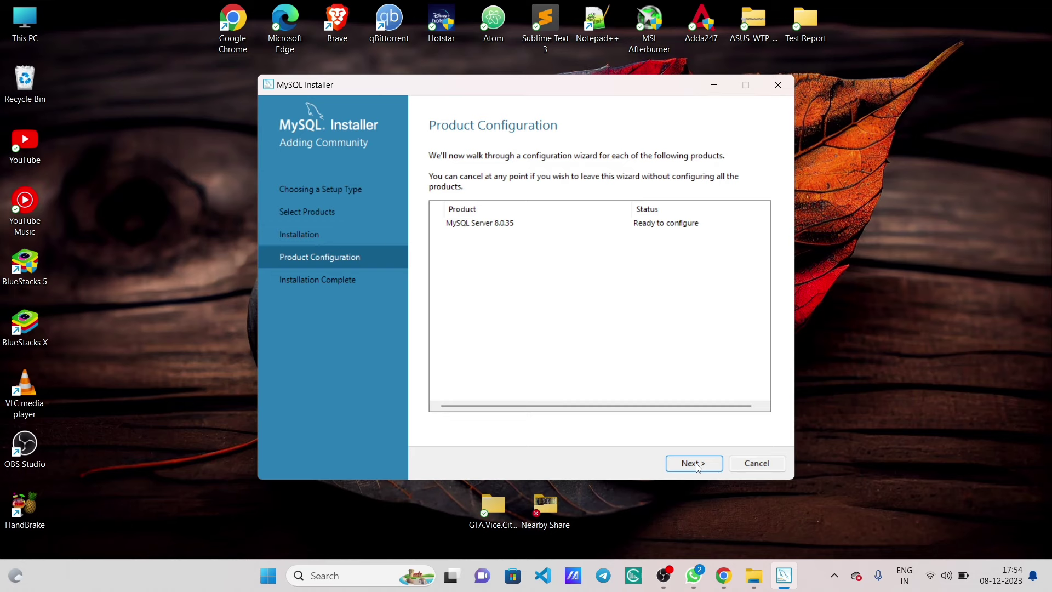
# - Keep default Type and Networking settings and Use Strong Password Encryption authentication
pyautogui.click(698, 465)
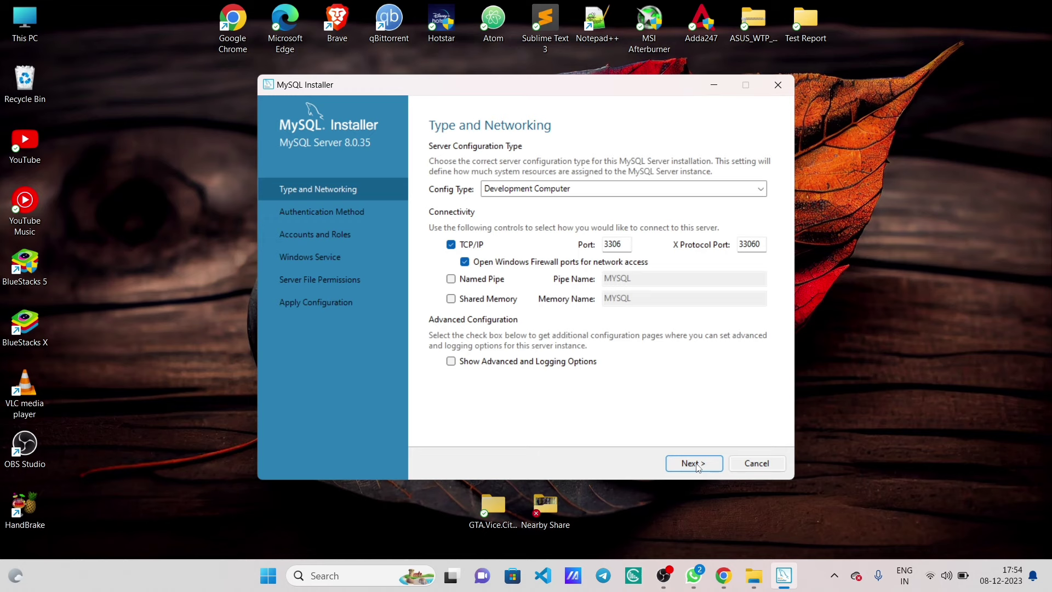
pyautogui.click(694, 464)
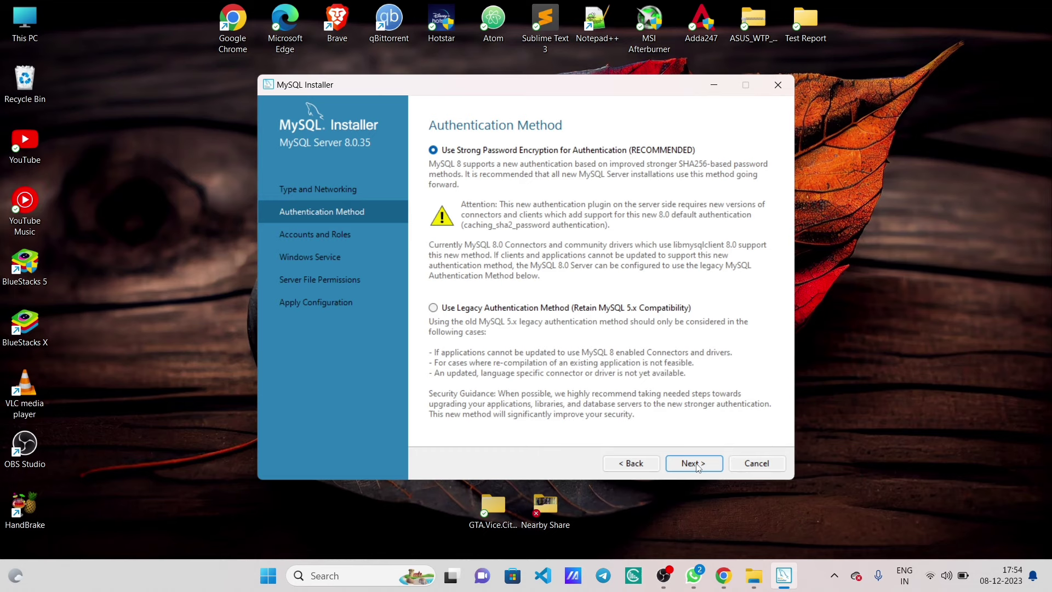
pyautogui.click(695, 464)
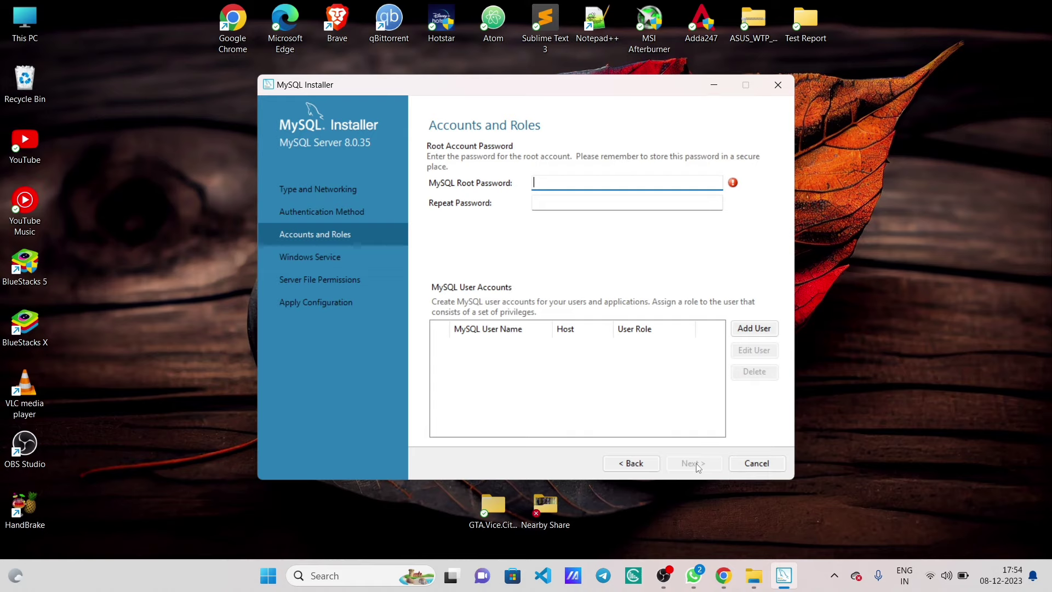
# - Enter and confirm the root account password, keeping the MySQL80 service and default file permissions
pyautogui.press('capslock')
pyautogui.press('capslock')
pyautogui.press('capslock')
pyautogui.press('capslock')
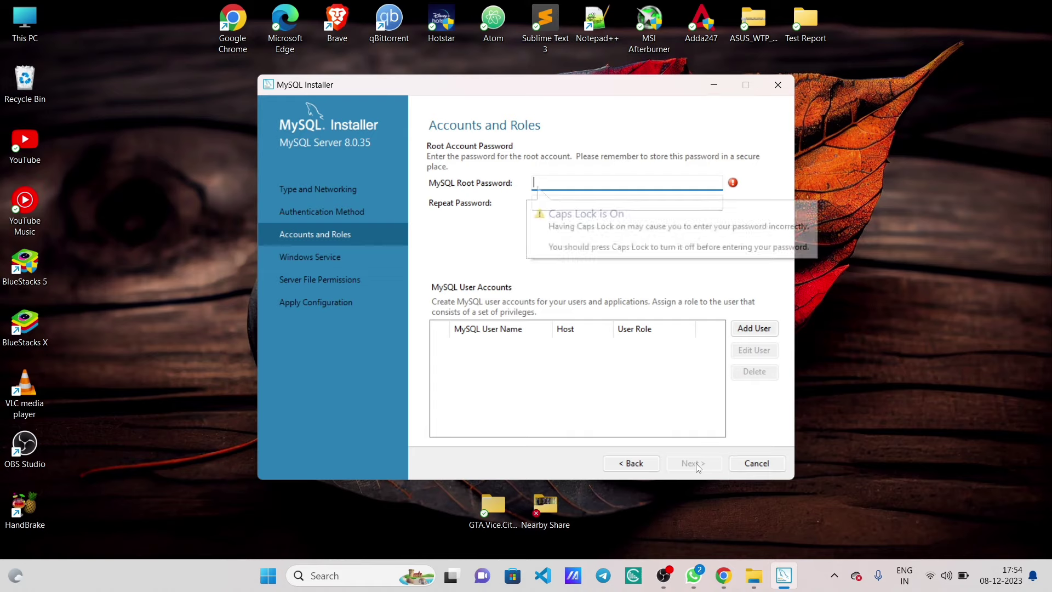
pyautogui.write('root')
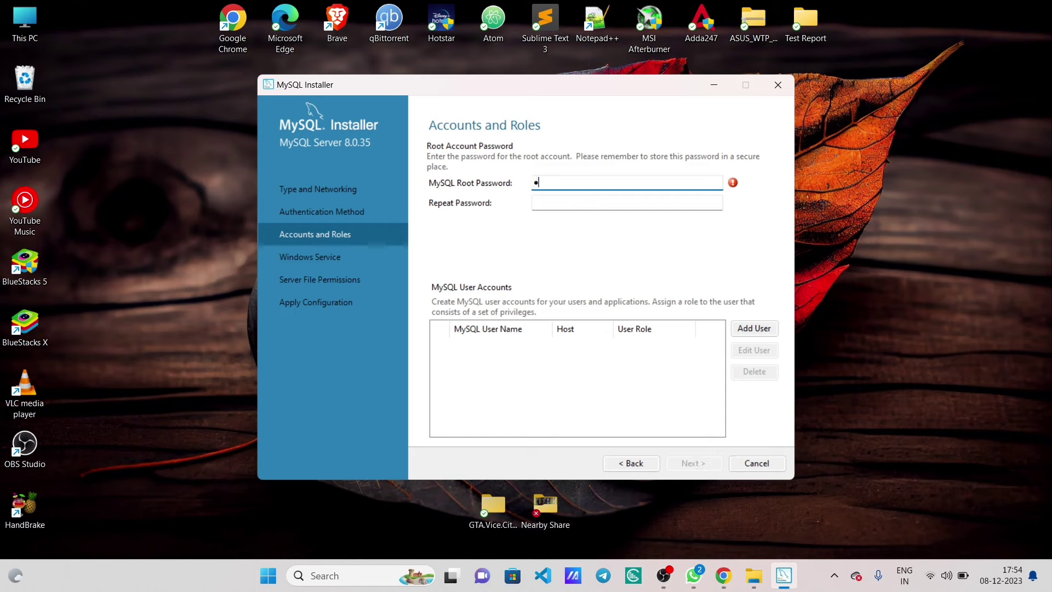
pyautogui.press('Tab')
pyautogui.write('root')
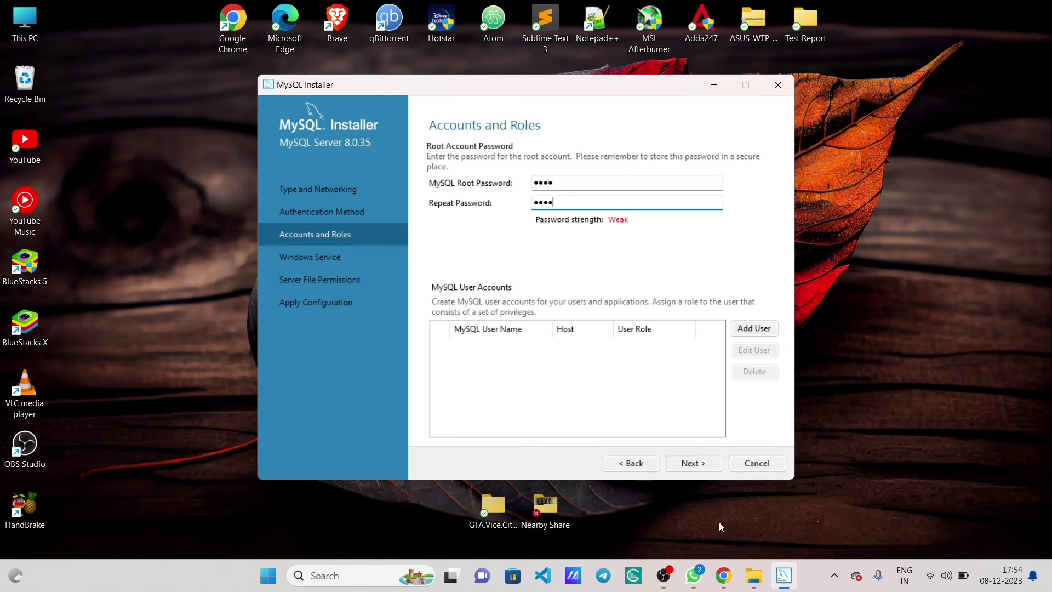
pyautogui.click(704, 465)
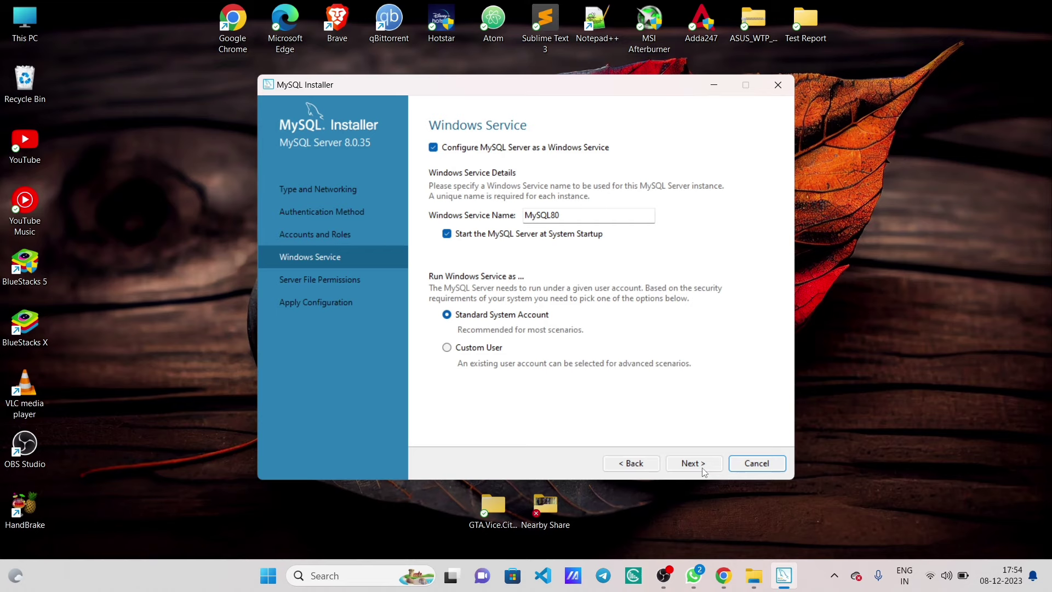
pyautogui.click(691, 464)
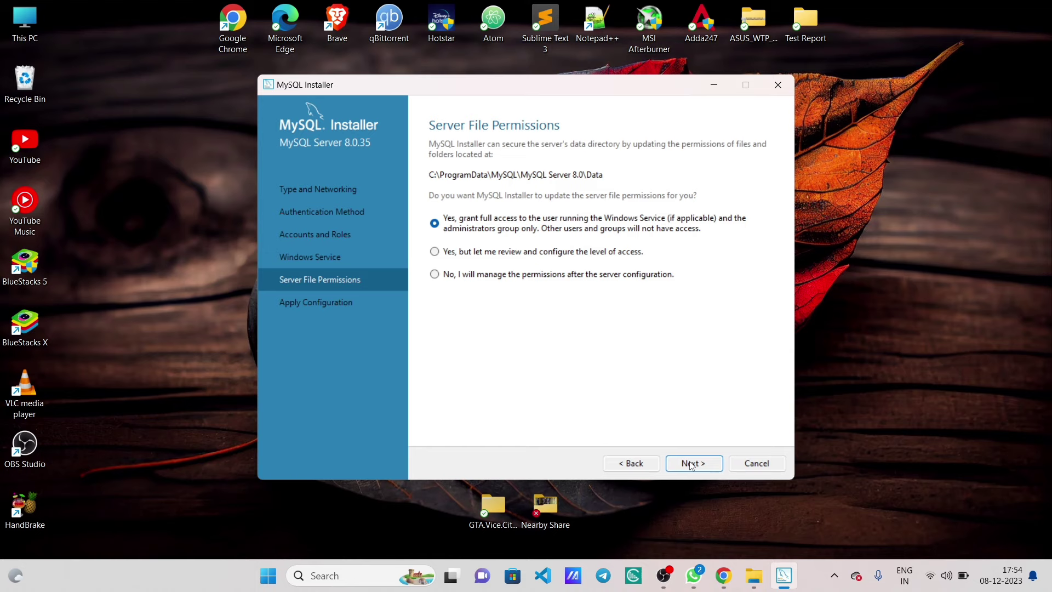
pyautogui.click(692, 465)
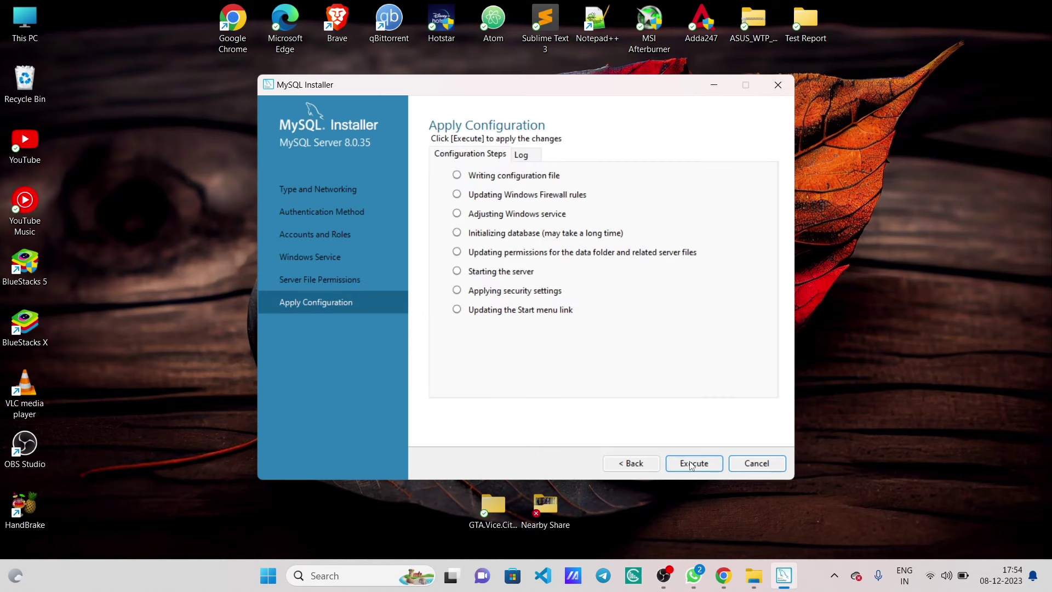
# - Execute all eight server configuration steps, finish, and continue to Installation Complete
pyautogui.click(693, 463)
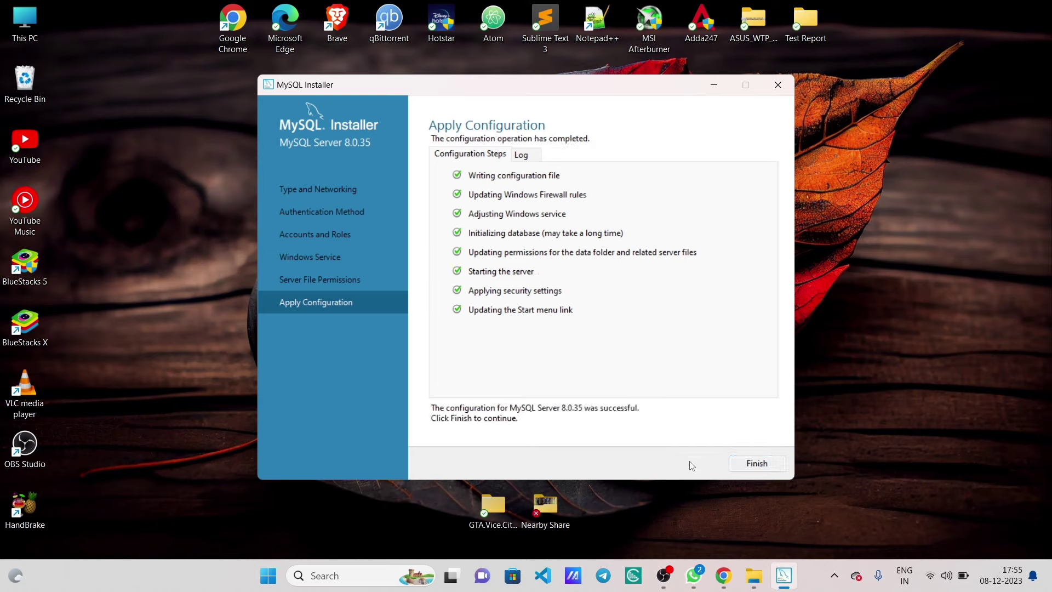
pyautogui.click(755, 464)
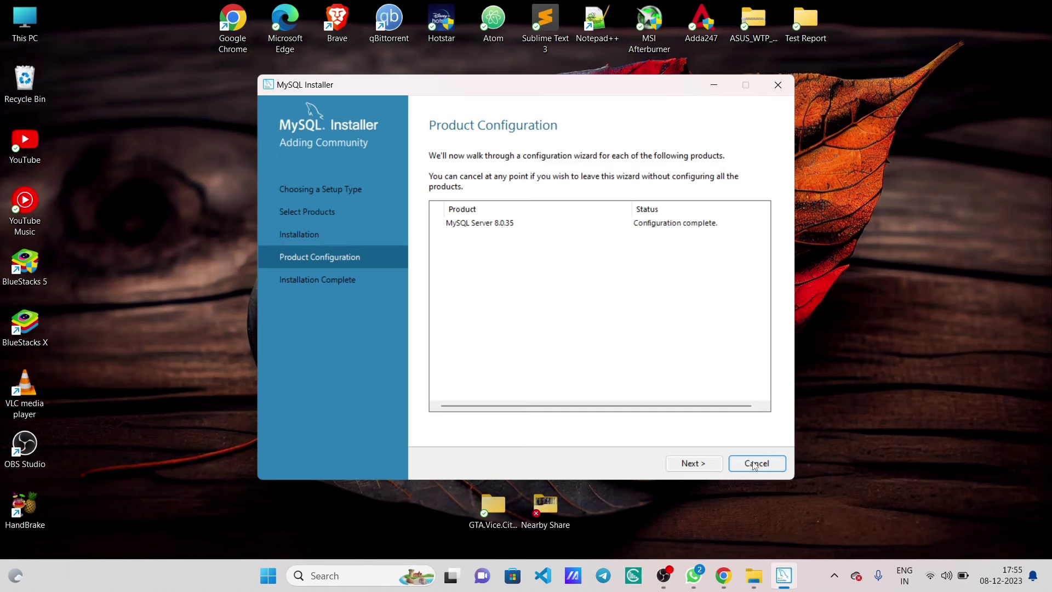
pyautogui.click(716, 464)
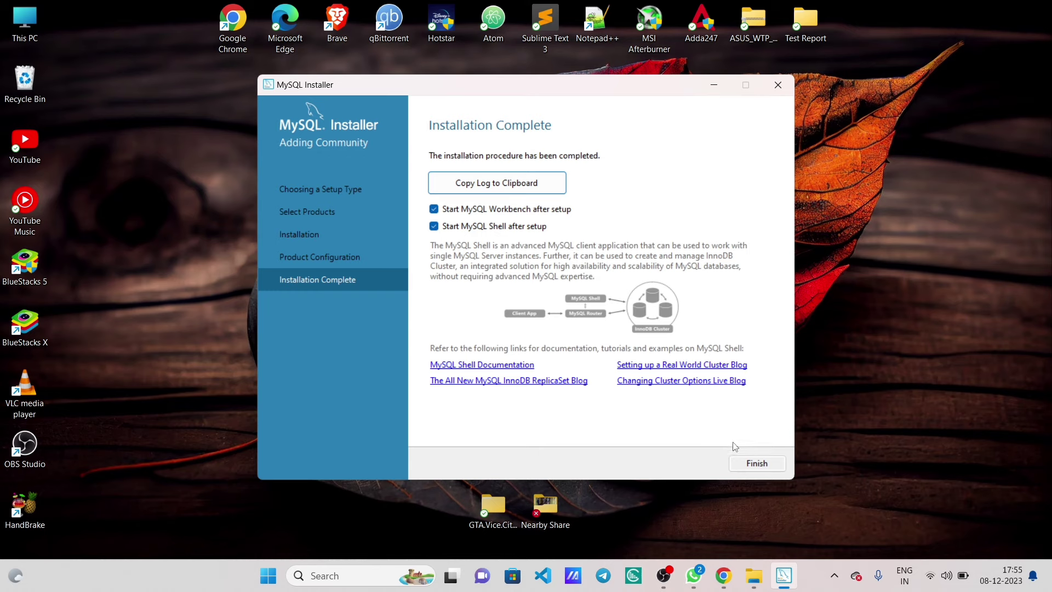
# - Finish setup to launch Workbench and Shell, maximize Workbench, and select Local instance MySQL80
pyautogui.click(741, 463)
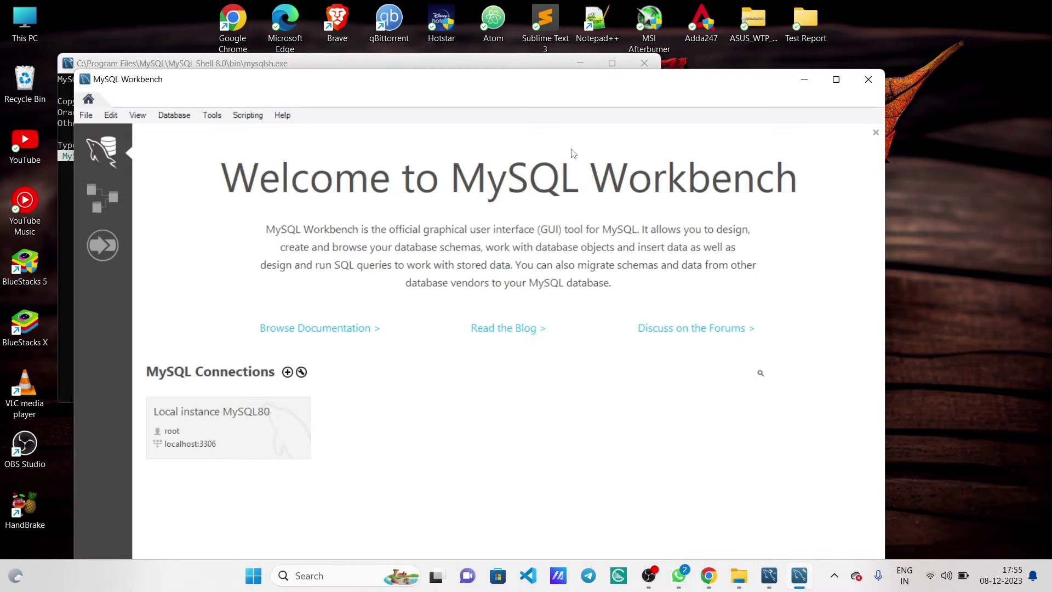
pyautogui.click(836, 80)
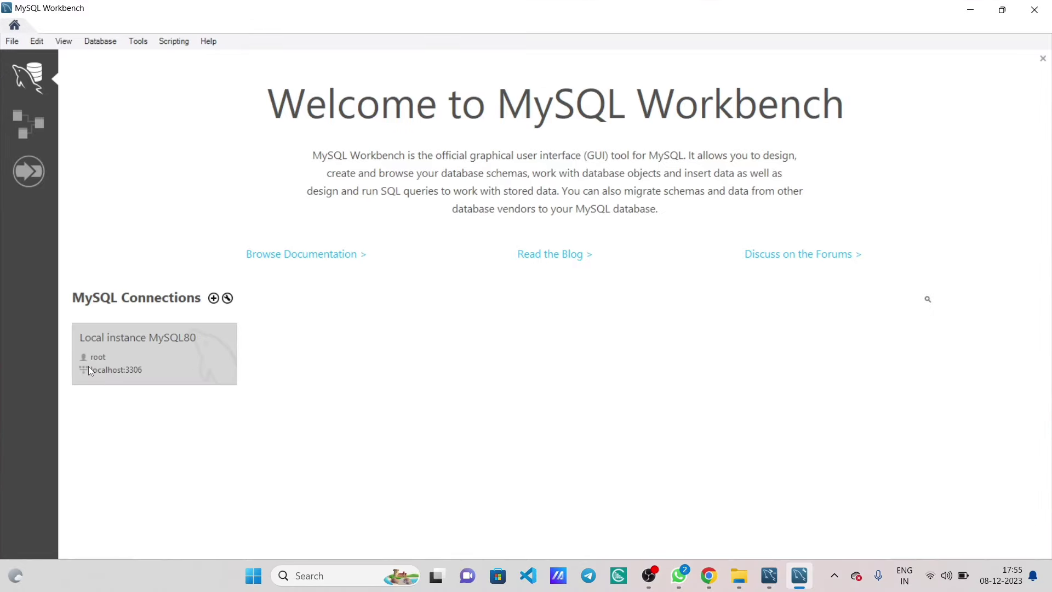
pyautogui.click(163, 366)
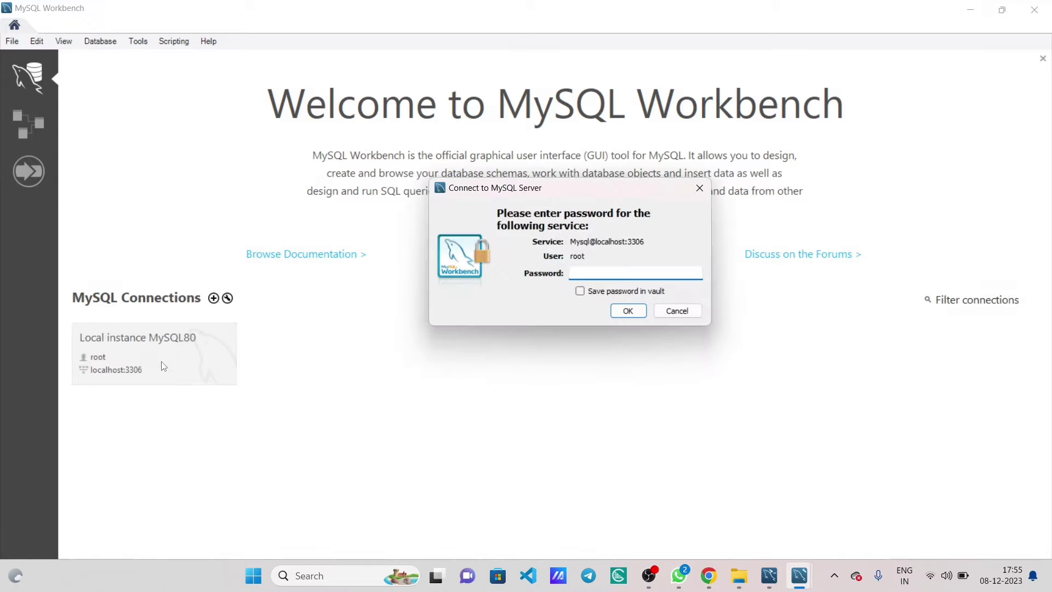
# - Enter the root account password and connect to Local instance MySQL80
pyautogui.write('****')
pyautogui.click(638, 311)
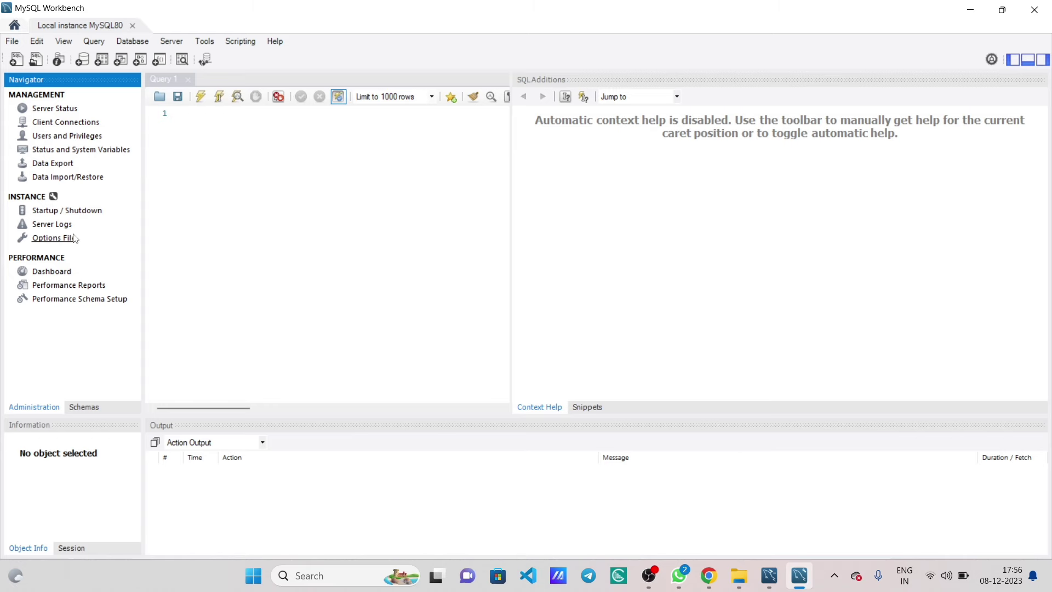
# - Close Workbench and the Shell, then browse to C:\Program Files\MySQL\MySQL Server 8.0\bin
pyautogui.click(1035, 10)
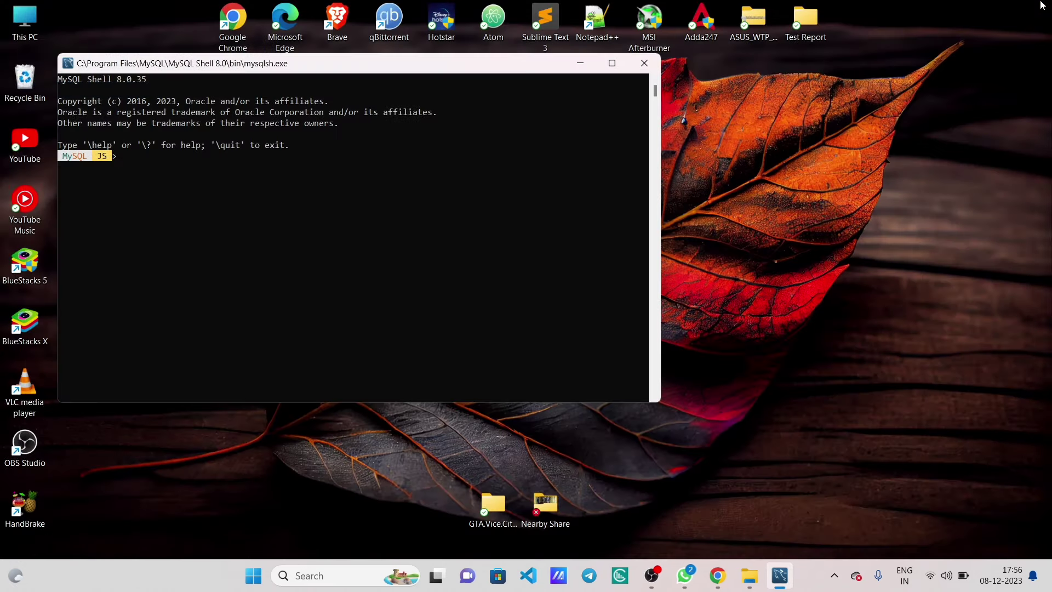
pyautogui.click(637, 59)
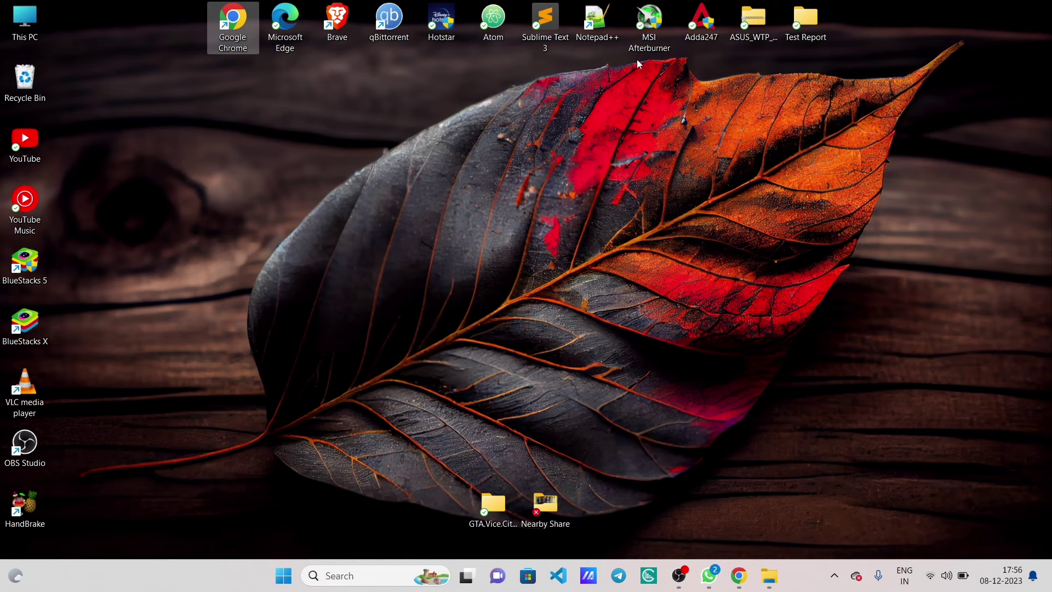
pyautogui.doubleClick(19, 21)
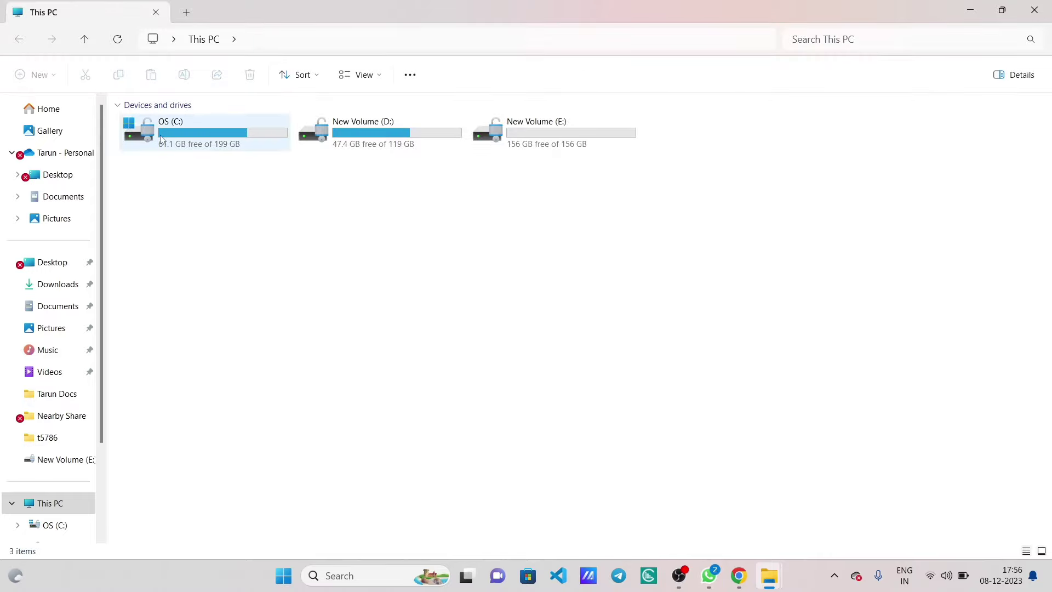
pyautogui.doubleClick(192, 139)
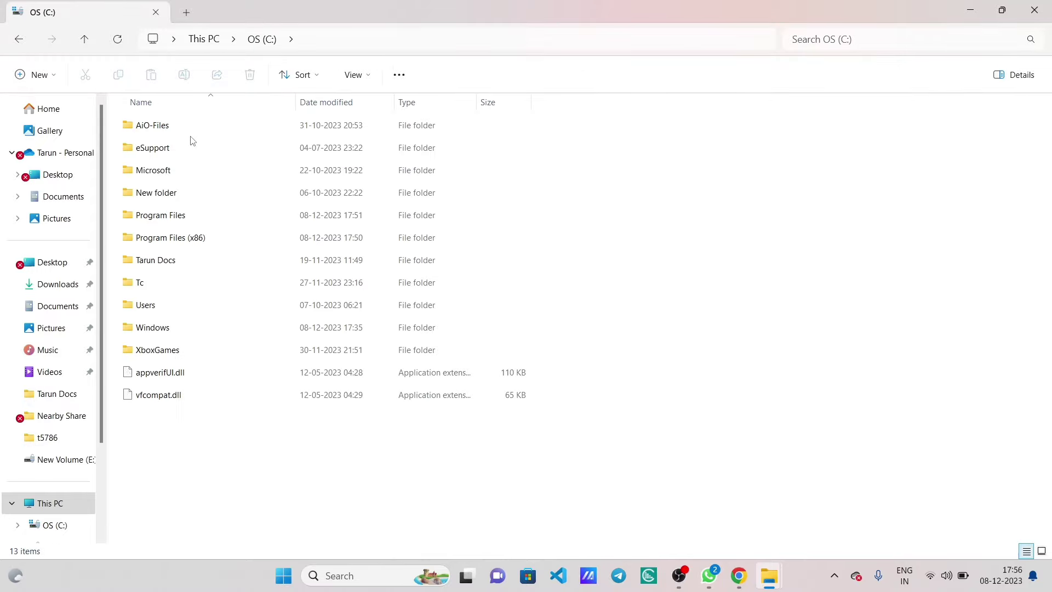
pyautogui.doubleClick(163, 218)
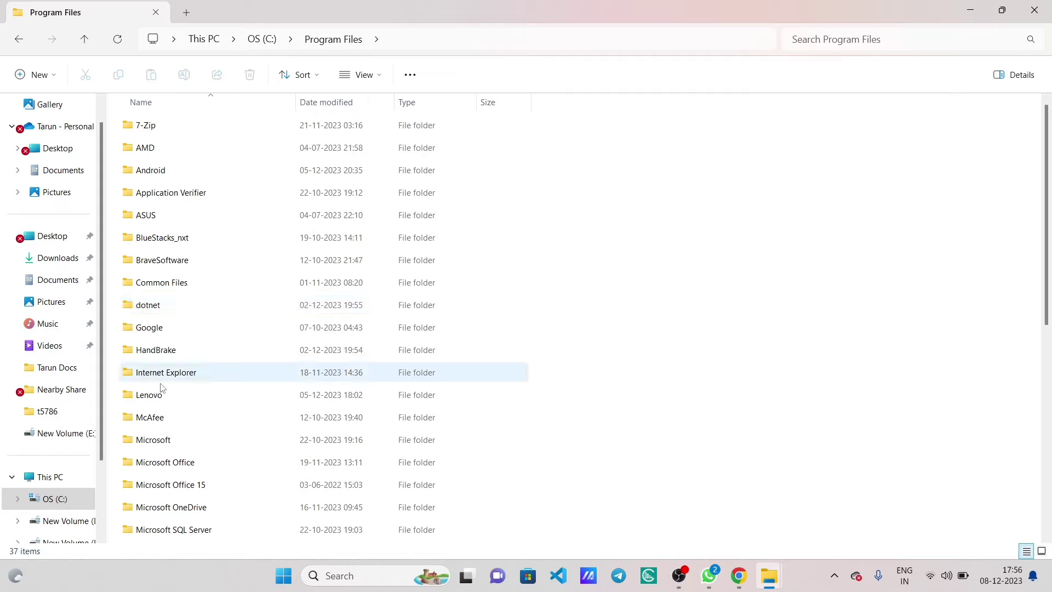
pyautogui.scroll(-2, 178, 420)
pyautogui.scroll(-2, 179, 419)
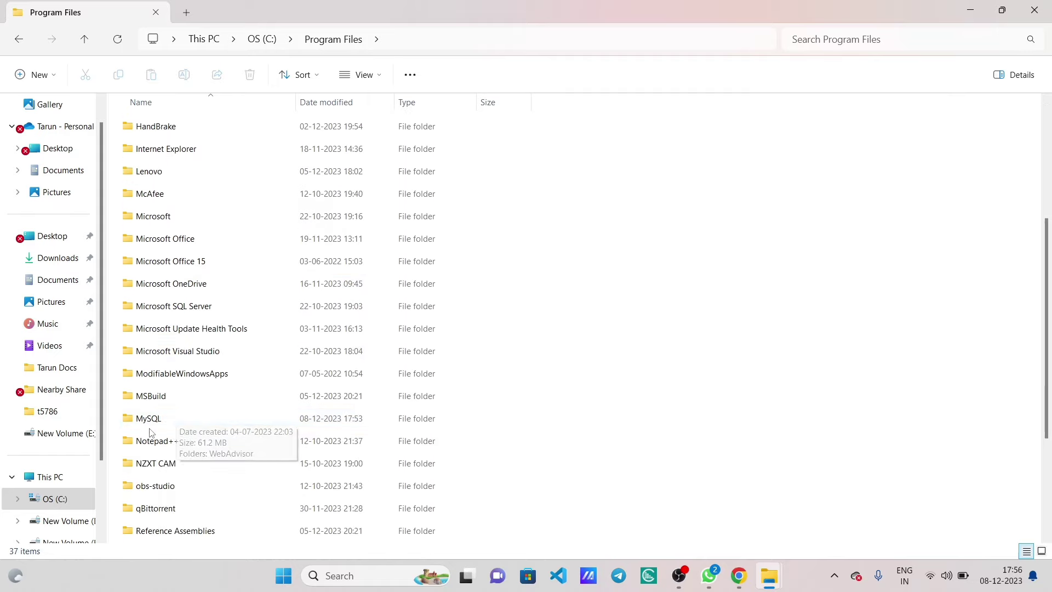
pyautogui.click(155, 418)
pyautogui.doubleClick(156, 419)
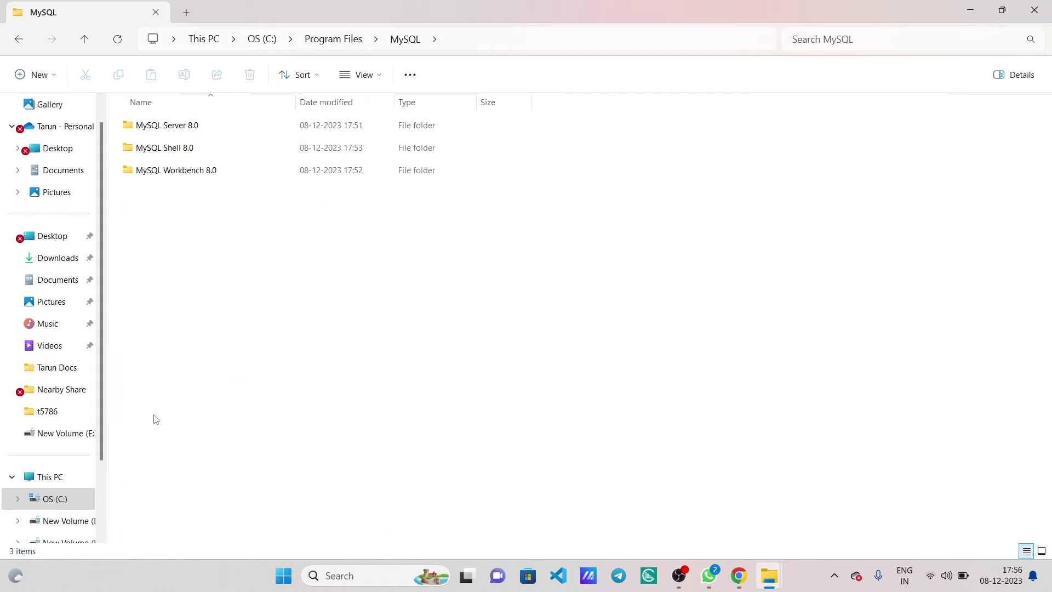
pyautogui.doubleClick(181, 126)
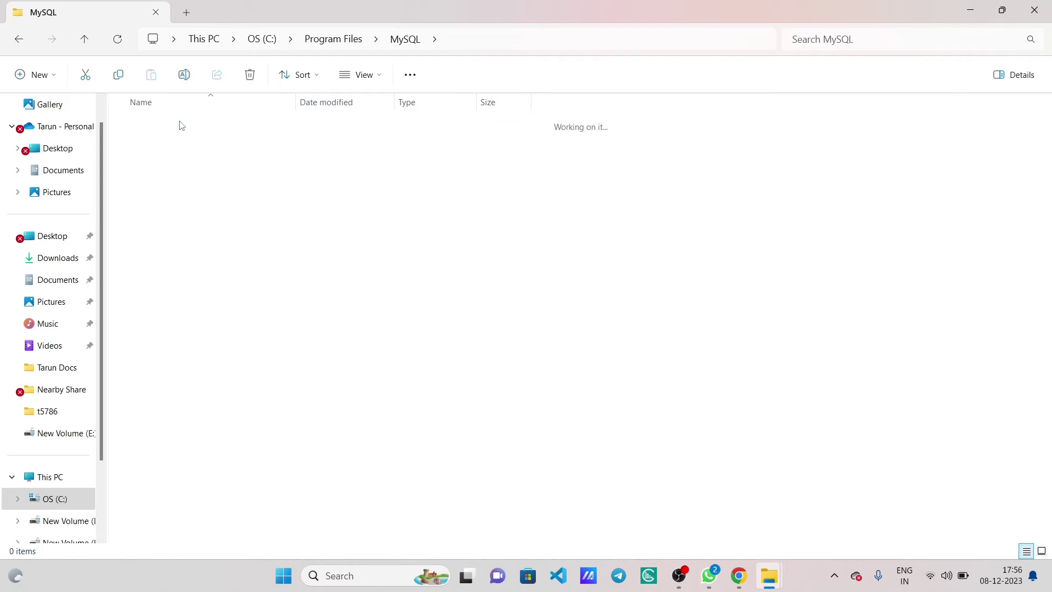
pyautogui.doubleClick(168, 125)
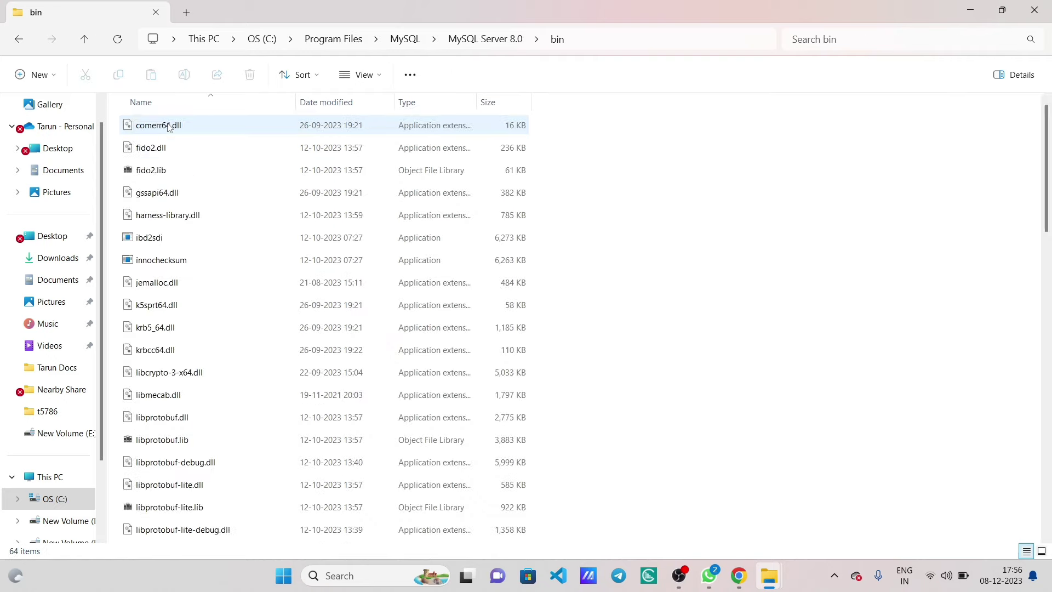
# - Copy the bin folder path from the address bar and minimise to the desktop
pyautogui.click(637, 44)
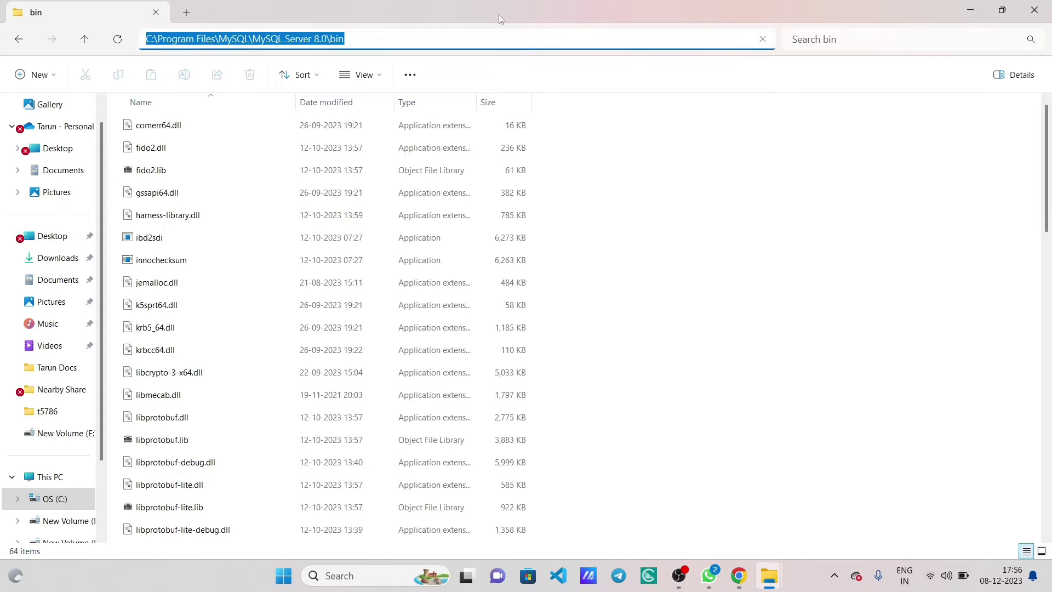
pyautogui.rightClick(336, 40)
pyautogui.click(368, 78)
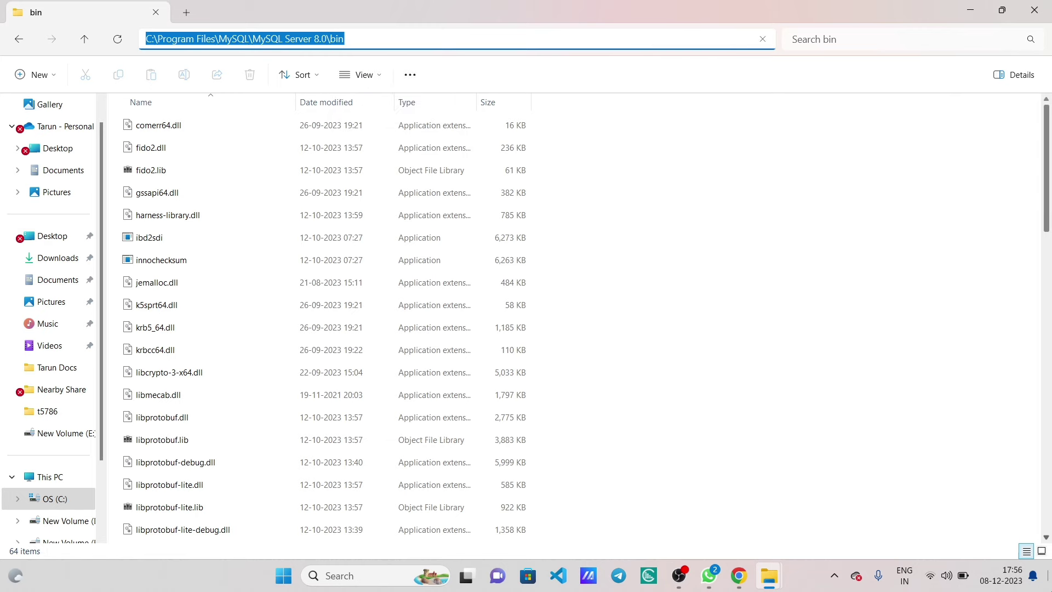
pyautogui.press('super+d')
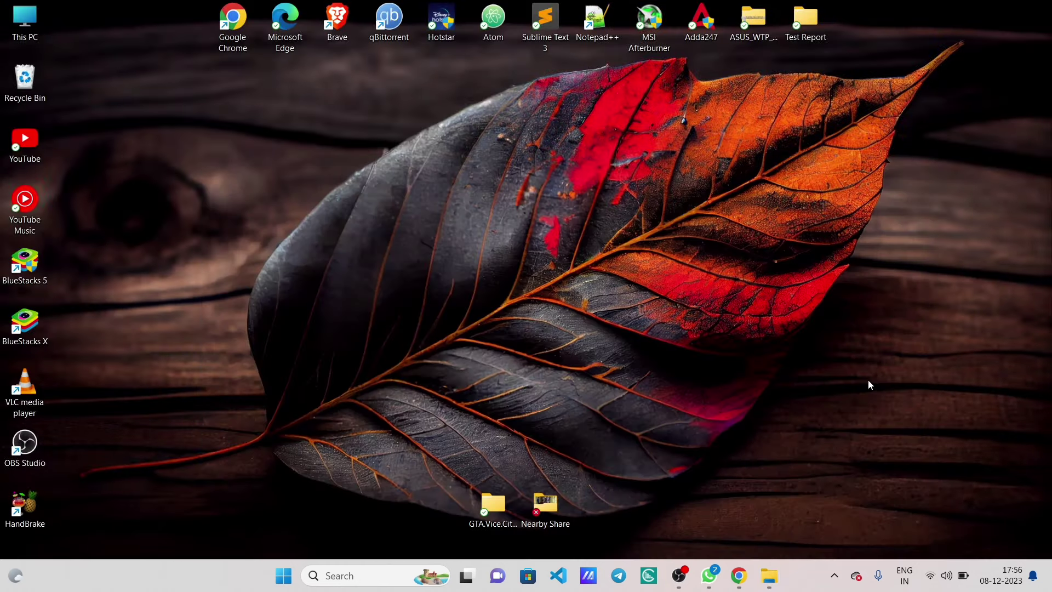
pyautogui.press('super')
# - Search 'environ' and open the system Path variable for editing in Environment Variables
pyautogui.write('environ')
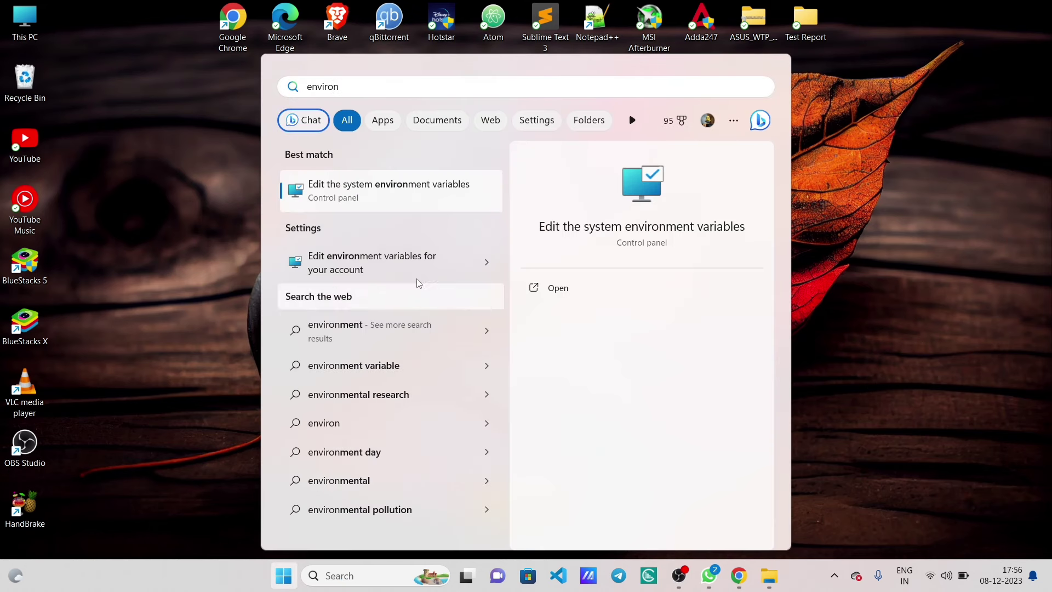
pyautogui.click(447, 193)
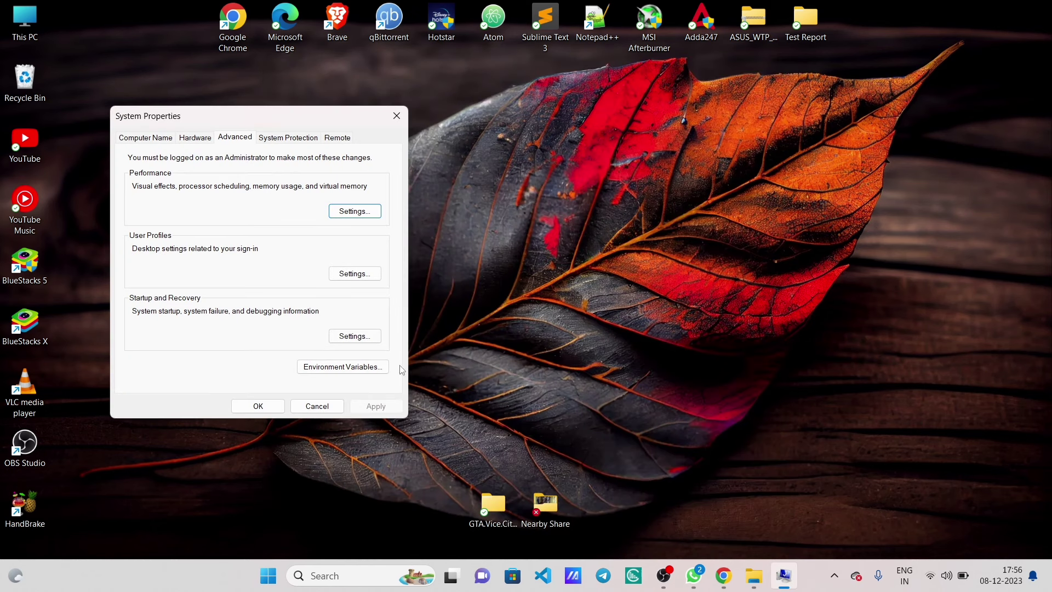
pyautogui.click(337, 370)
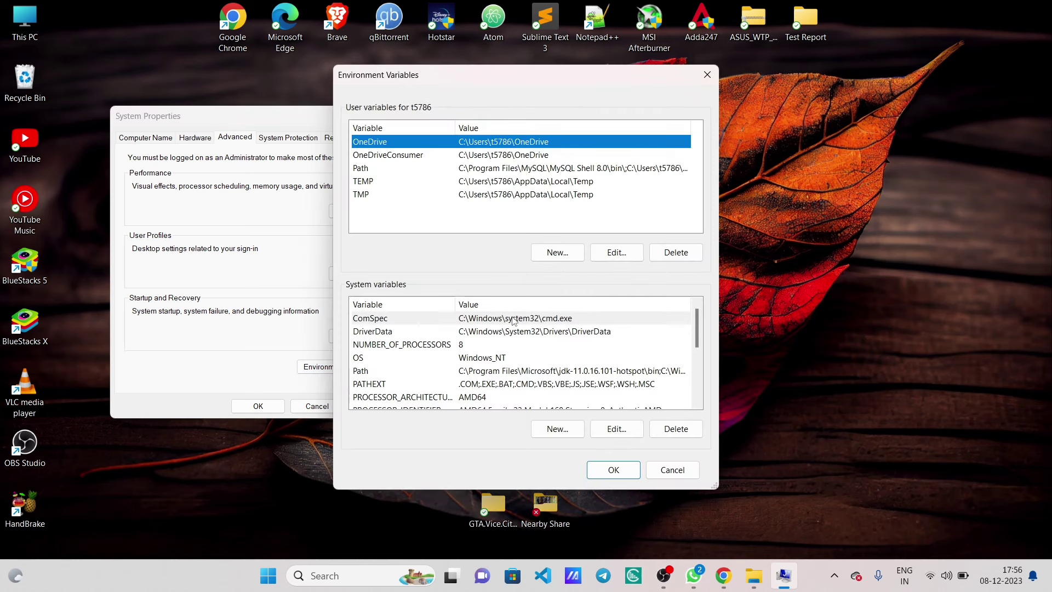
pyautogui.scroll(-1, 515, 322)
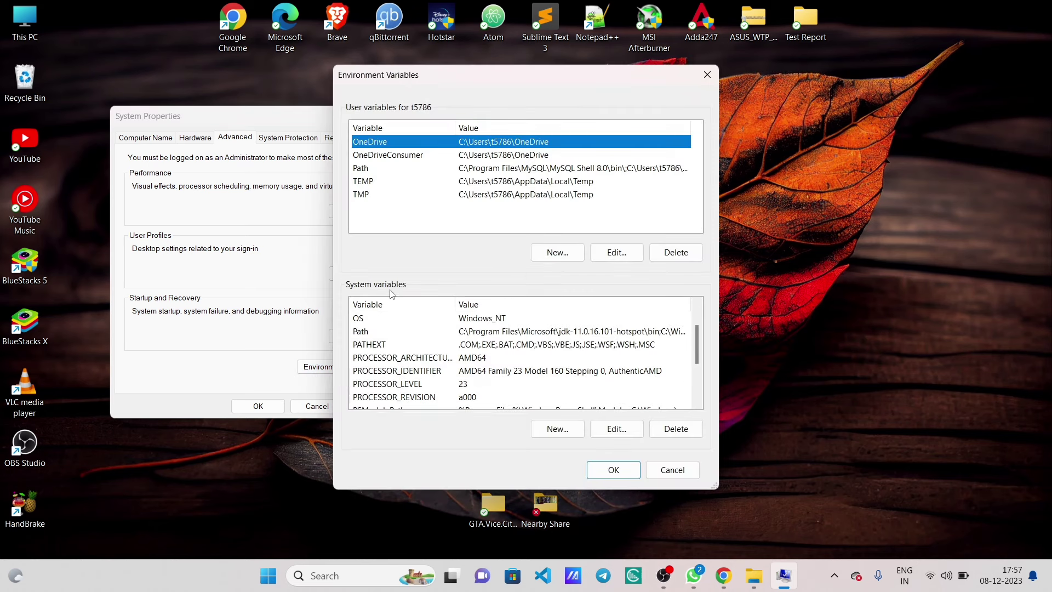
pyautogui.doubleClick(382, 333)
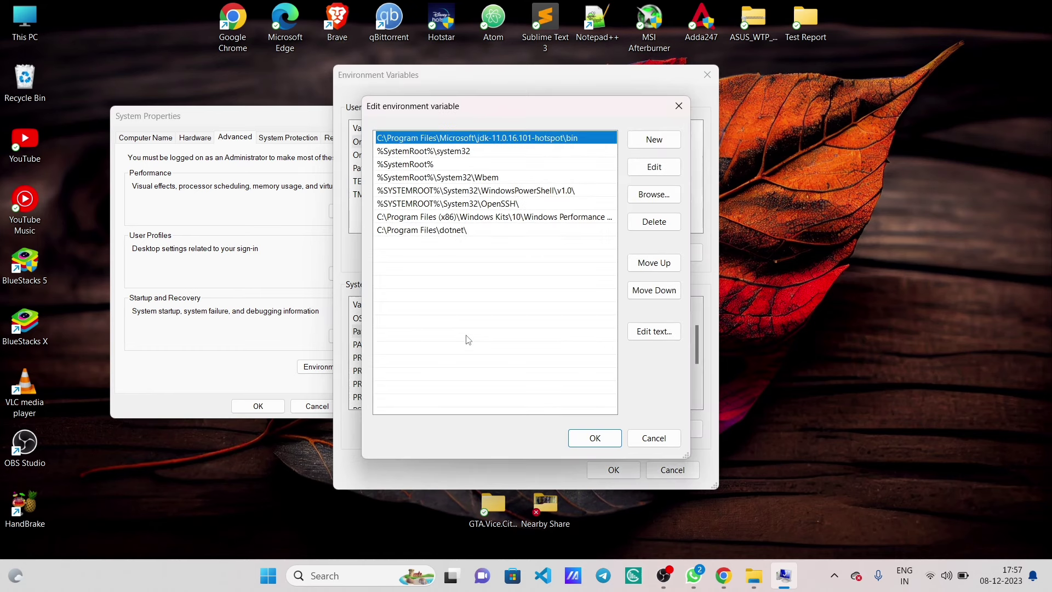
# - Add the pasted MySQL bin path as a new Path entry and confirm all dialogs
pyautogui.click(655, 140)
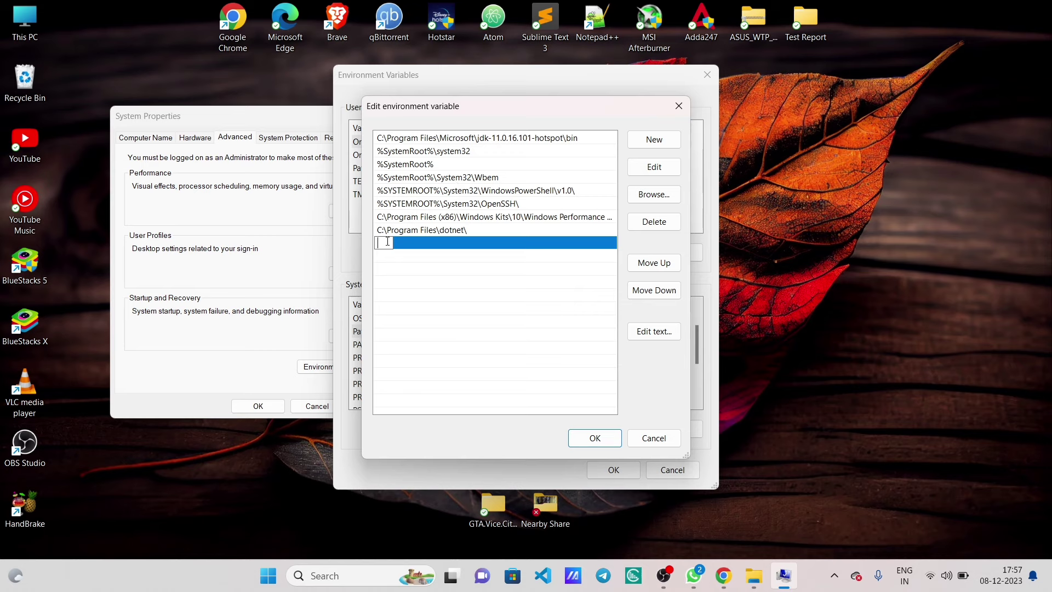
pyautogui.rightClick(387, 241)
pyautogui.click(421, 299)
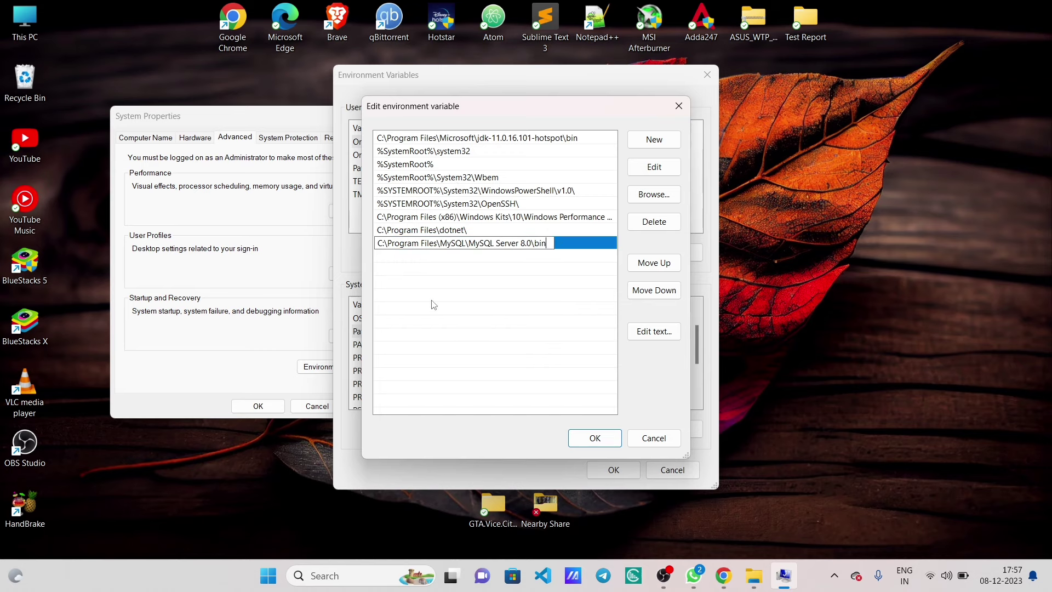
pyautogui.click(491, 324)
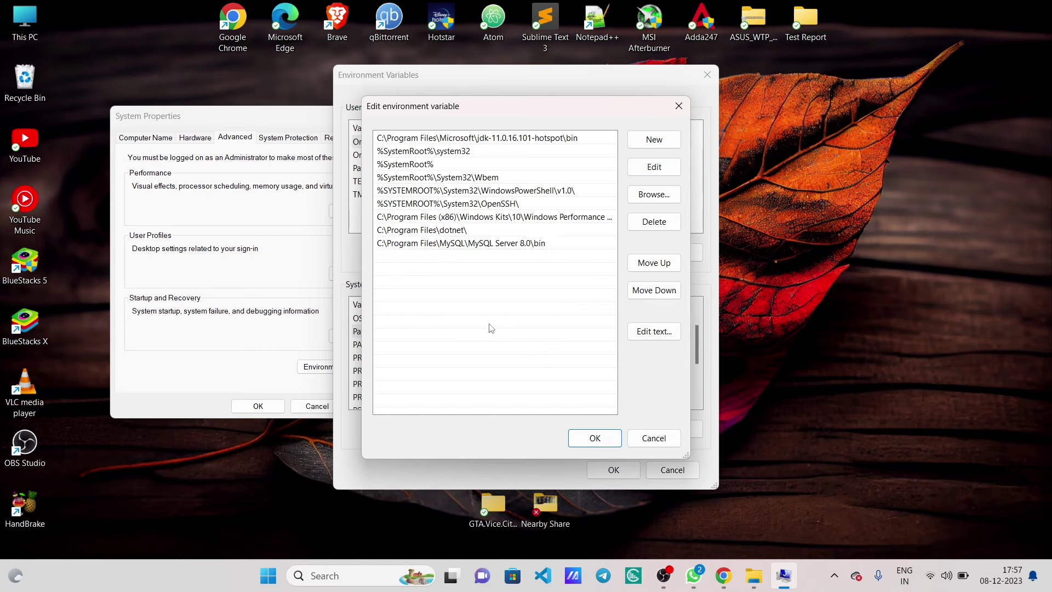
pyautogui.click(590, 436)
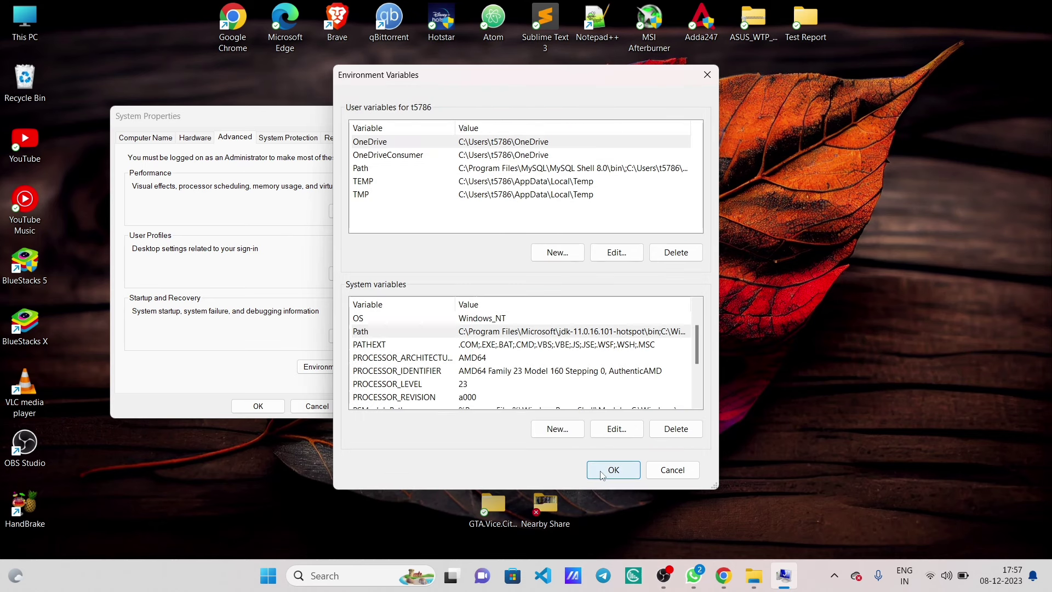
pyautogui.click(602, 472)
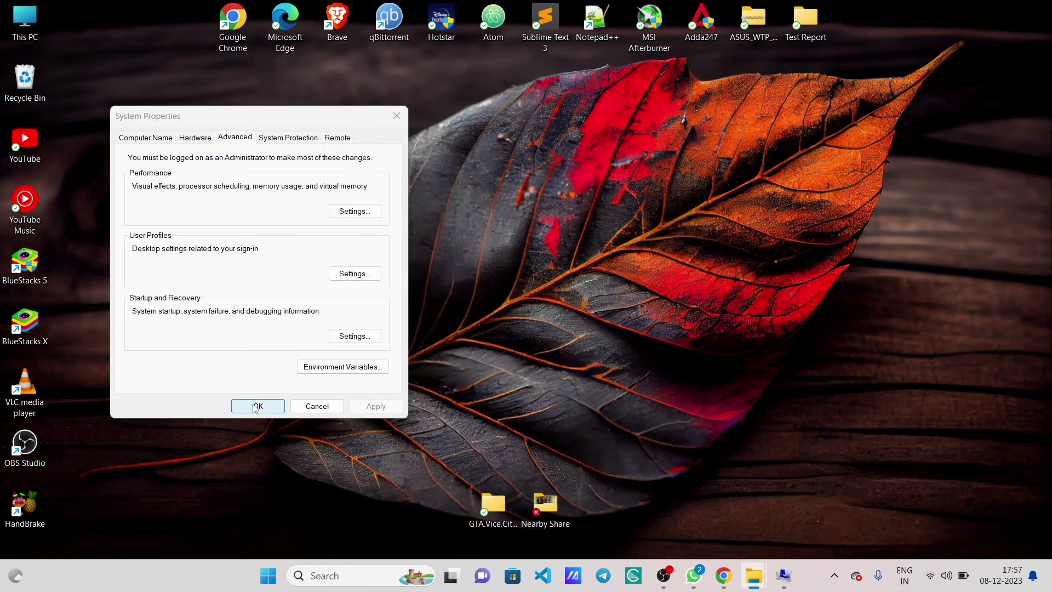
pyautogui.click(255, 406)
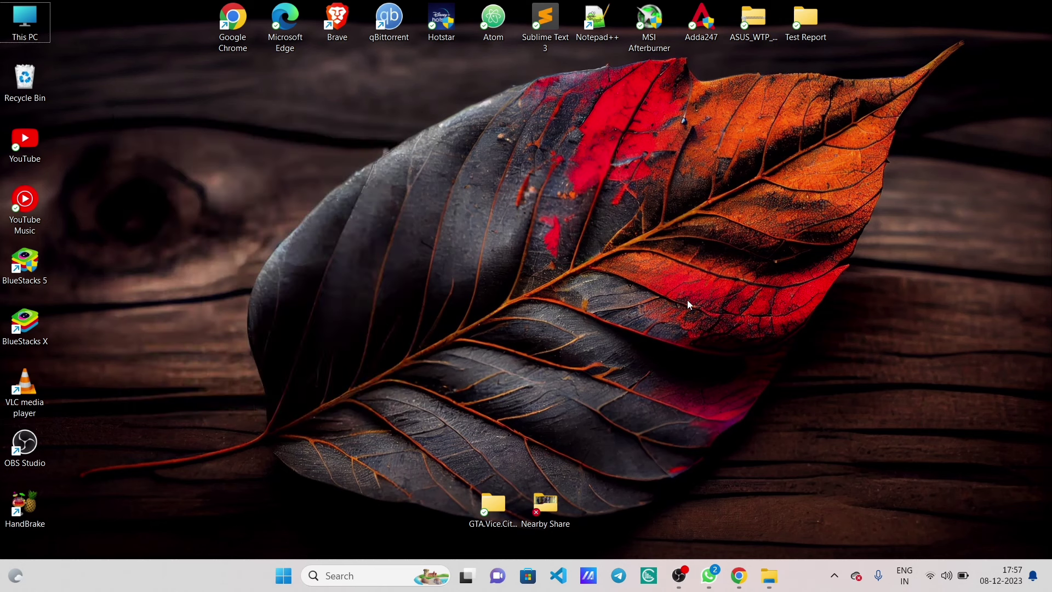
# - Launch Command Prompt via Win+R 'cmd' and run mysql --version
pyautogui.moveTo(688, 300); pyautogui.dragTo(655, 222)
pyautogui.press('super+r')
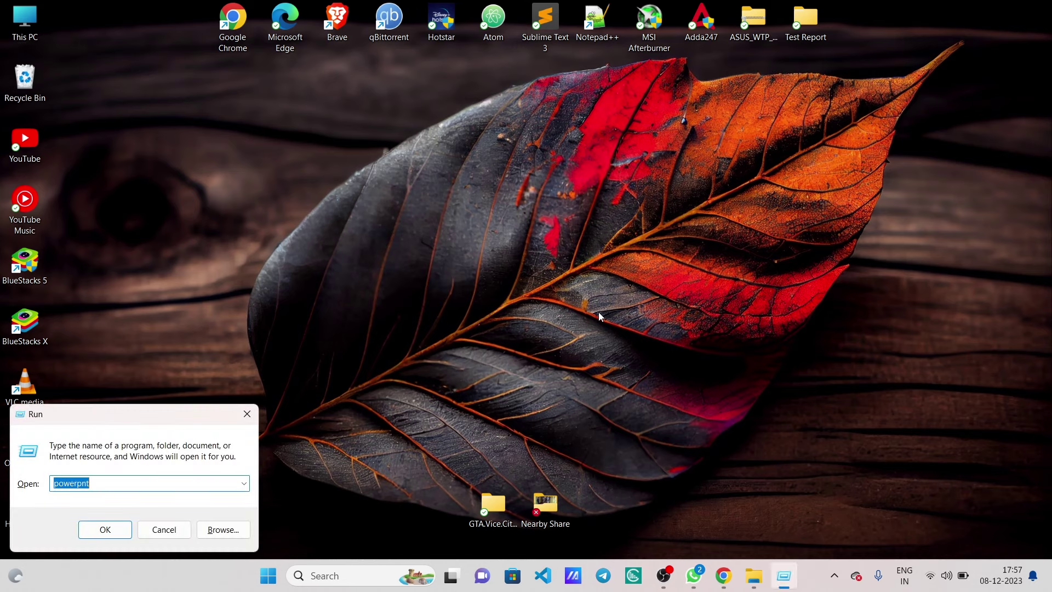
pyautogui.write('cmd')
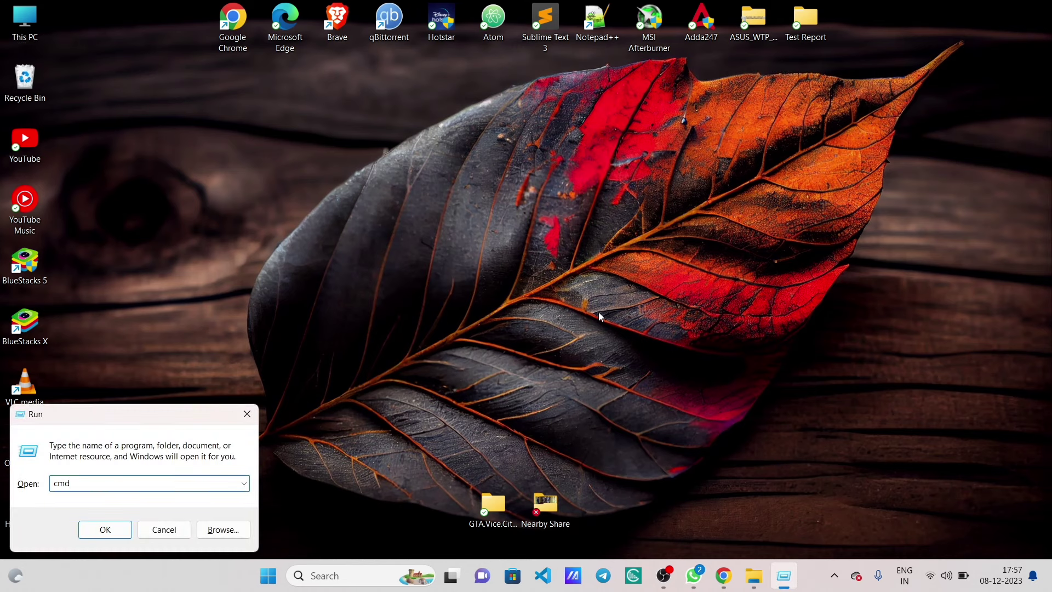
pyautogui.press('Return')
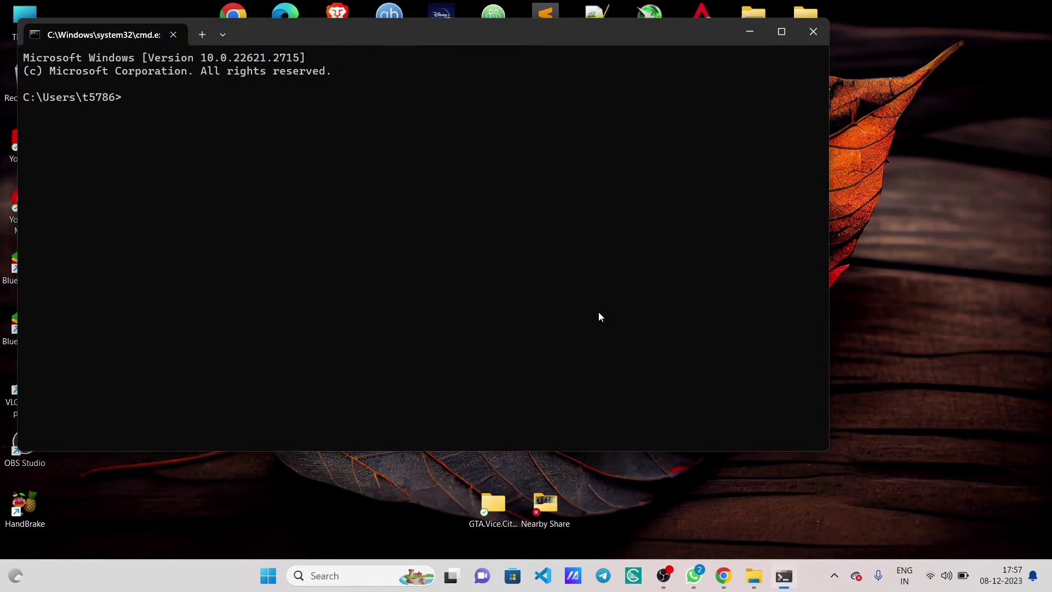
pyautogui.write('mysql')
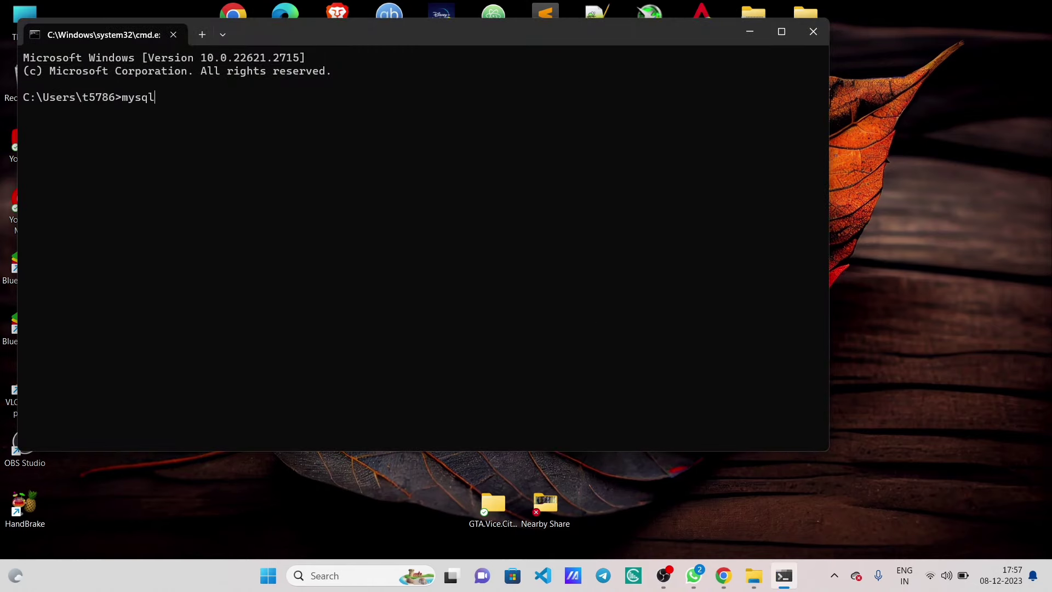
pyautogui.write('rsion')
pyautogui.press('Return')
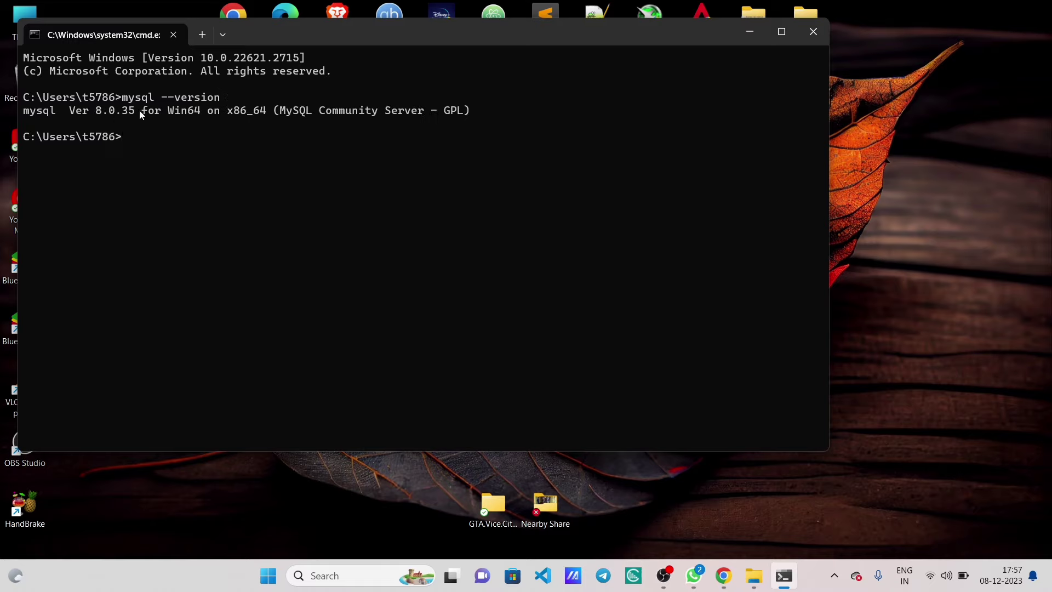
# - Highlight the reported version 8.0.35, check the tutorial image, and return to Command Prompt
pyautogui.moveTo(141, 114); pyautogui.dragTo(78, 117)
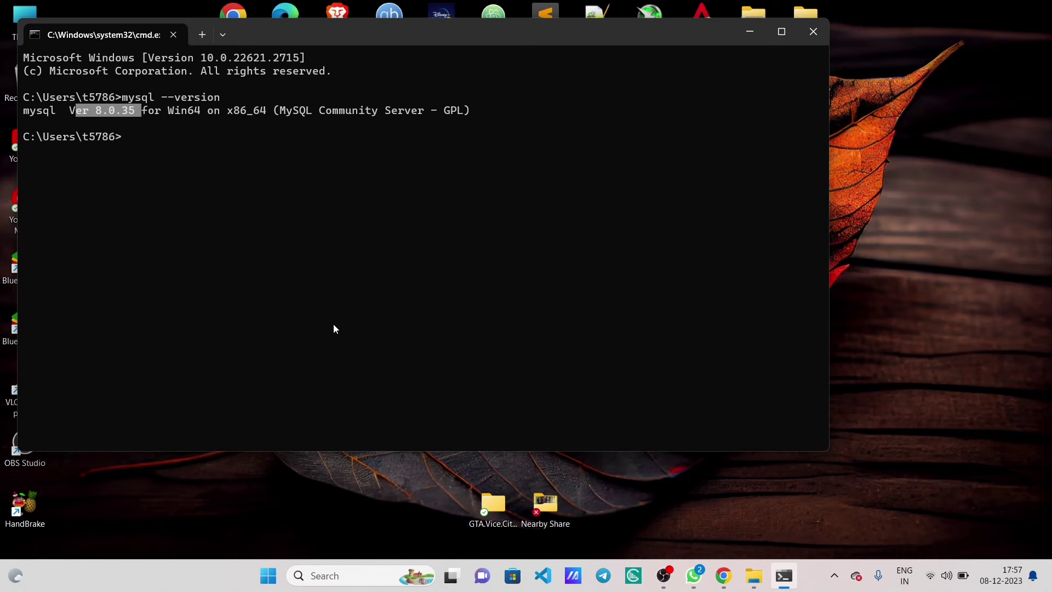
pyautogui.click(694, 578)
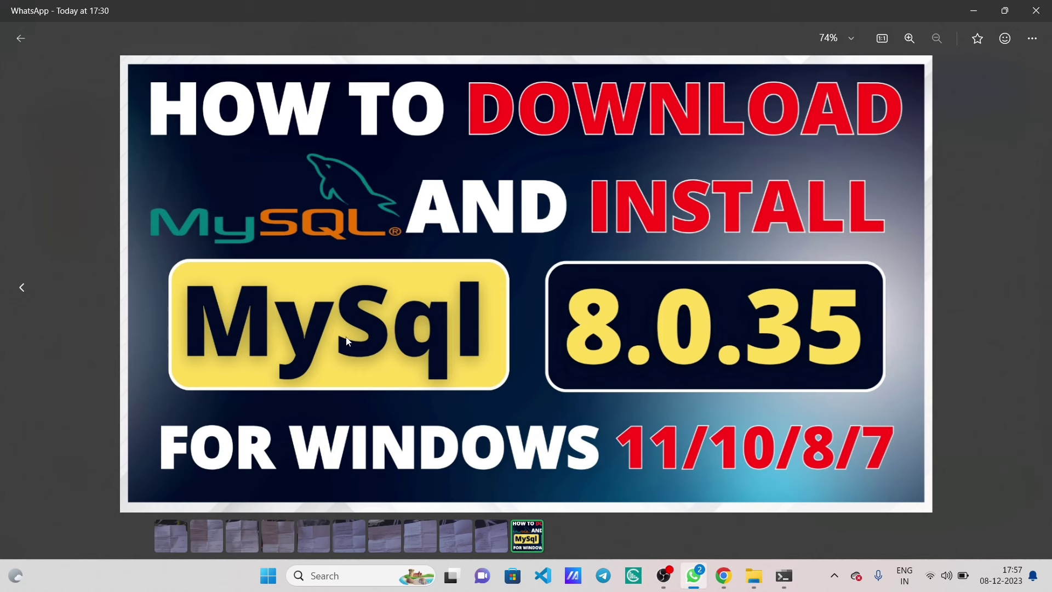
pyautogui.press('super+d')
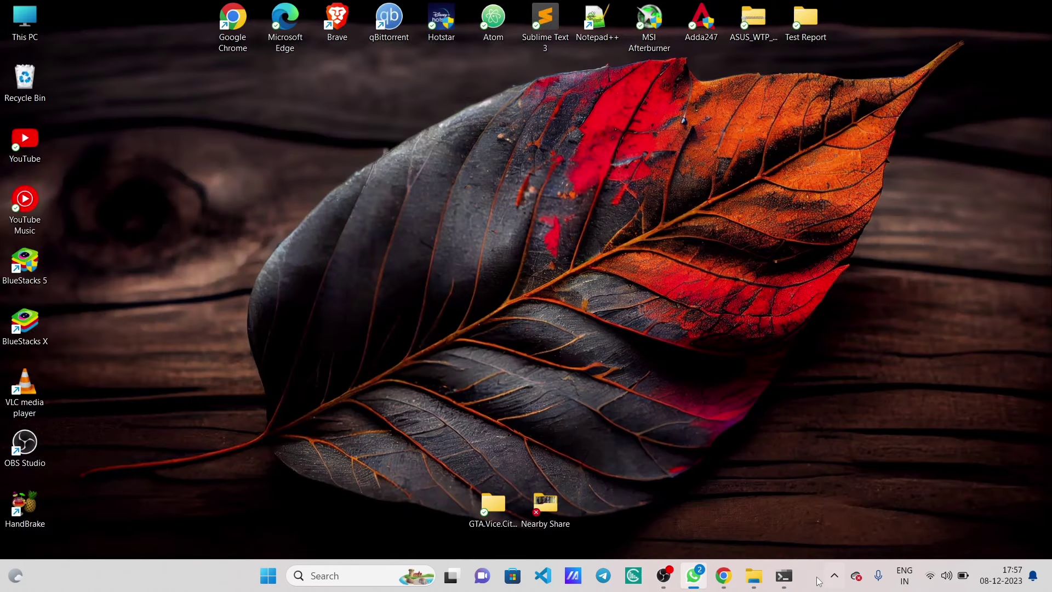
pyautogui.click(784, 576)
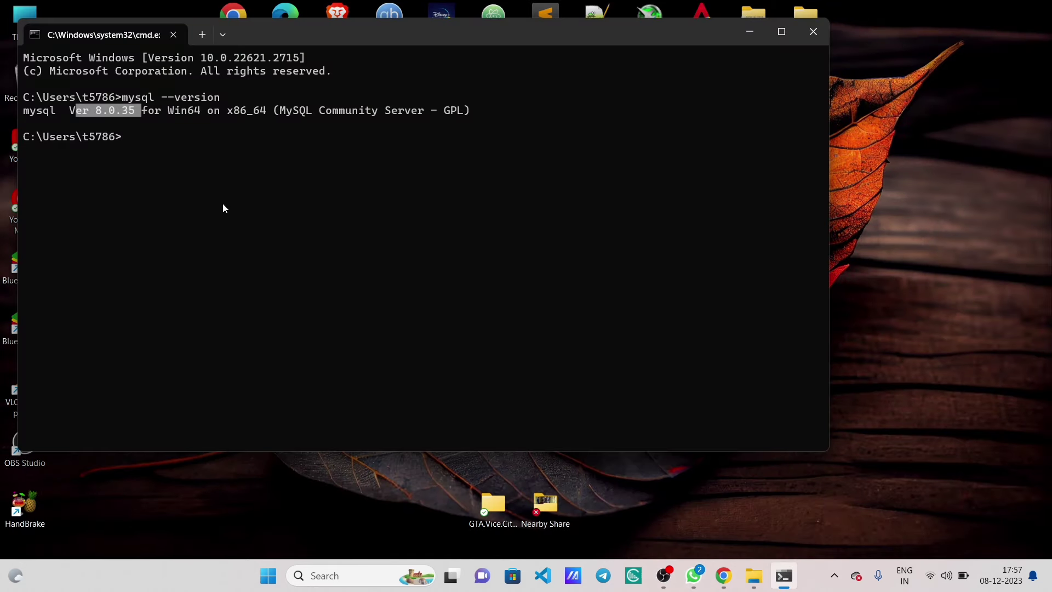
pyautogui.hotkey('ctrl', 'c')
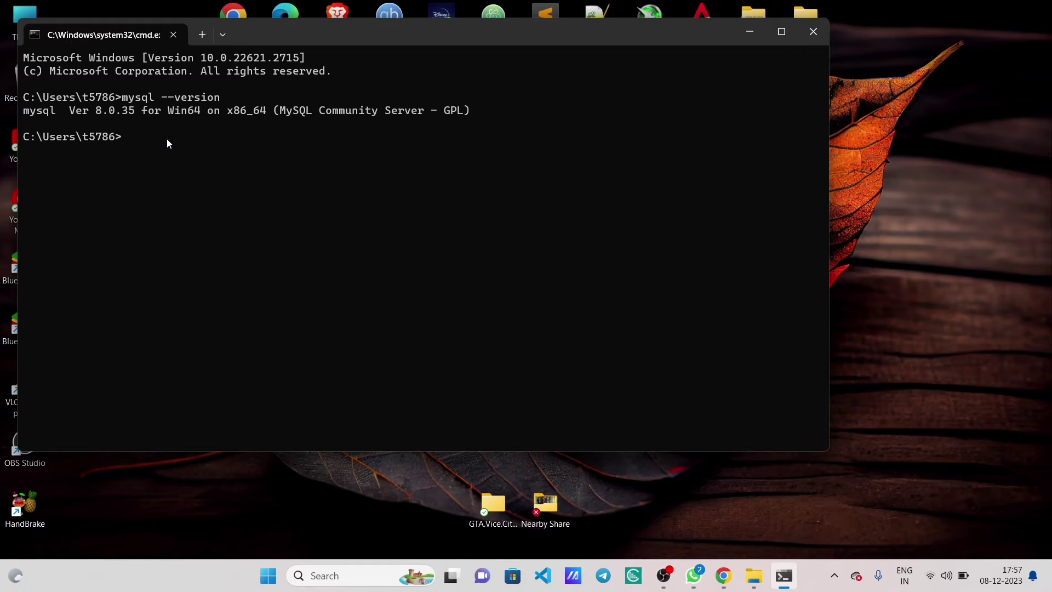
# - Log in to MySQL with mysql -u root -p and the root account password
pyautogui.write('mysql -u root -p')
pyautogui.press('Return')
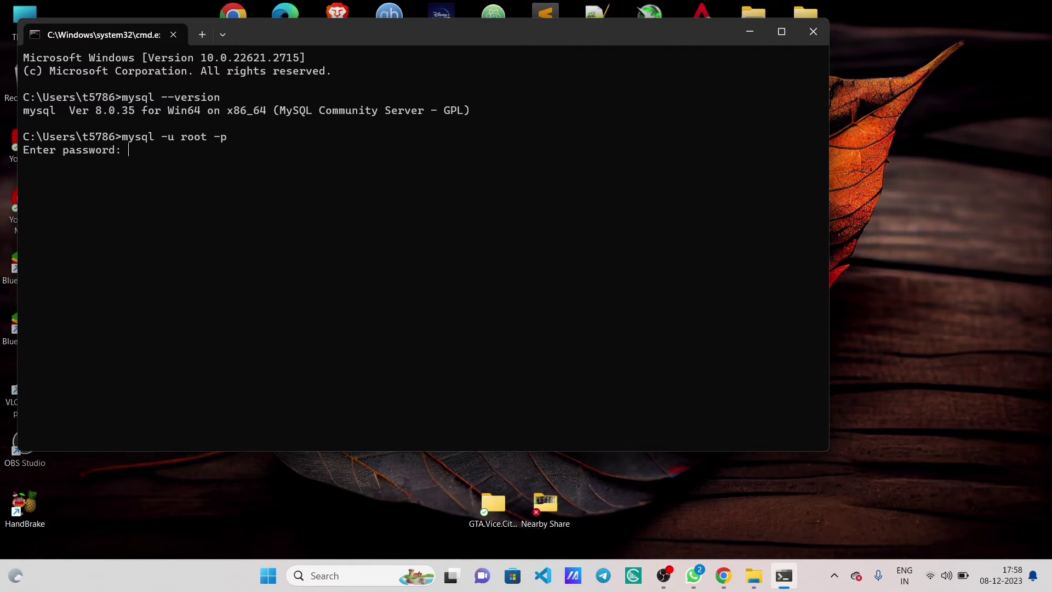
pyautogui.write('root')
pyautogui.press('Return')
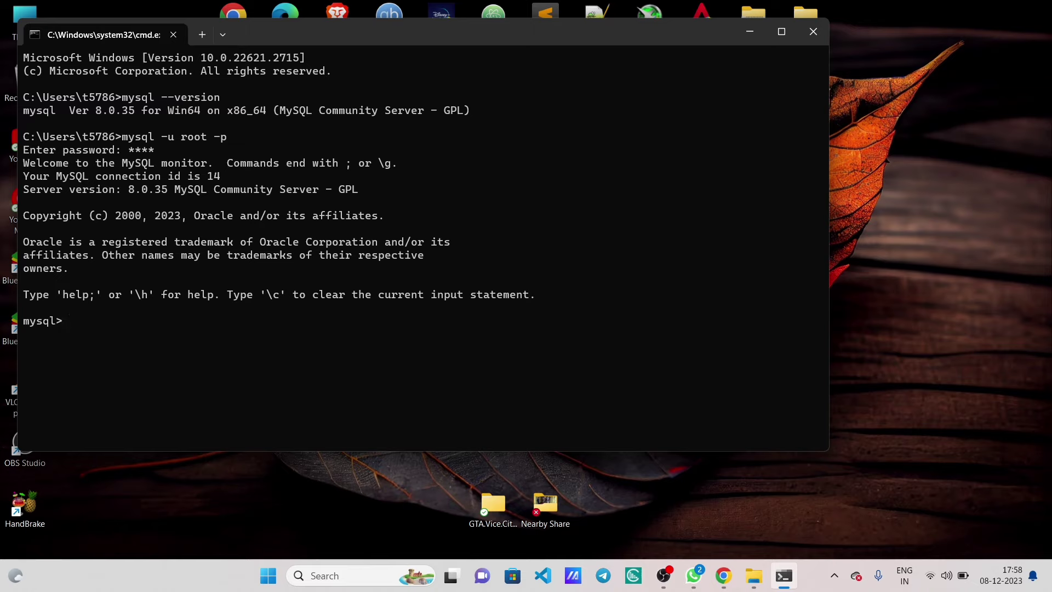
# - Run 'show databases;' to list the four default databases
pyautogui.write('show databases;')
pyautogui.press('Return')
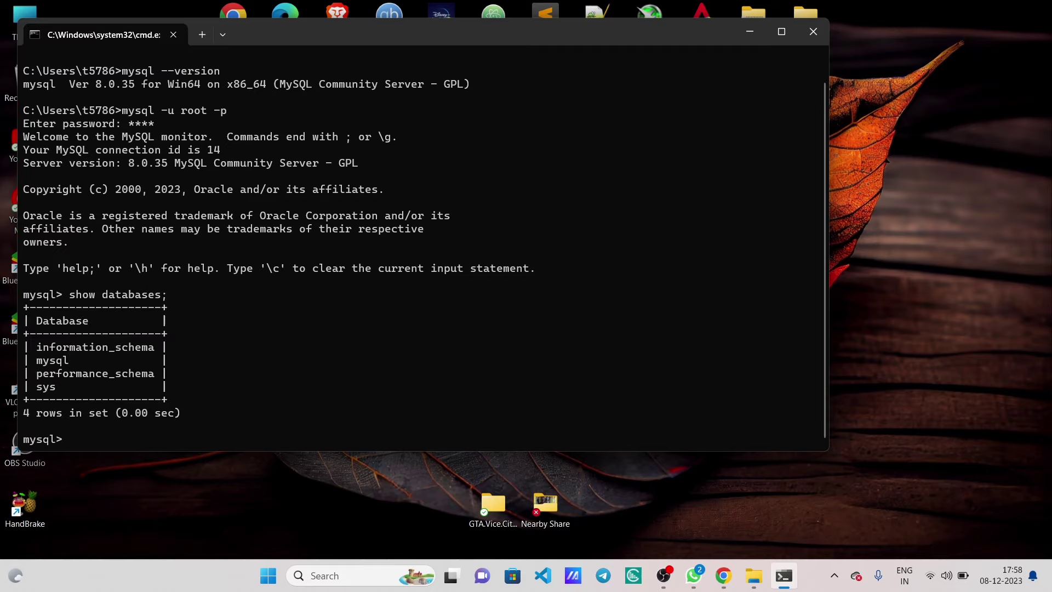
# - Switch to the mysql database, exit the monitor, and close Command Prompt
pyautogui.write('use mysql')
pyautogui.press('Return')
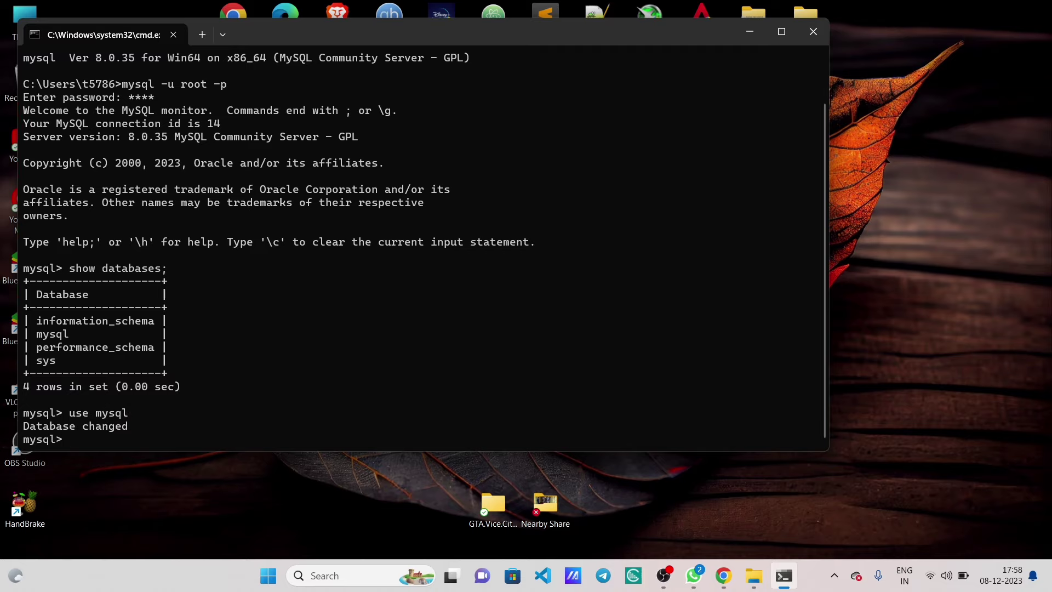
pyautogui.write('exit')
pyautogui.press('Return')
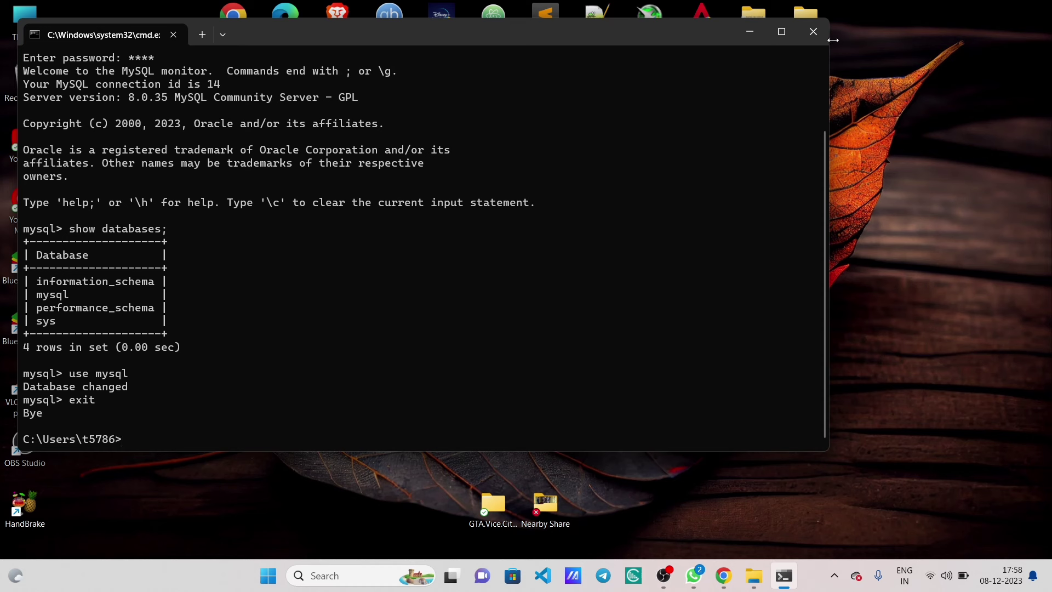
pyautogui.click(815, 31)
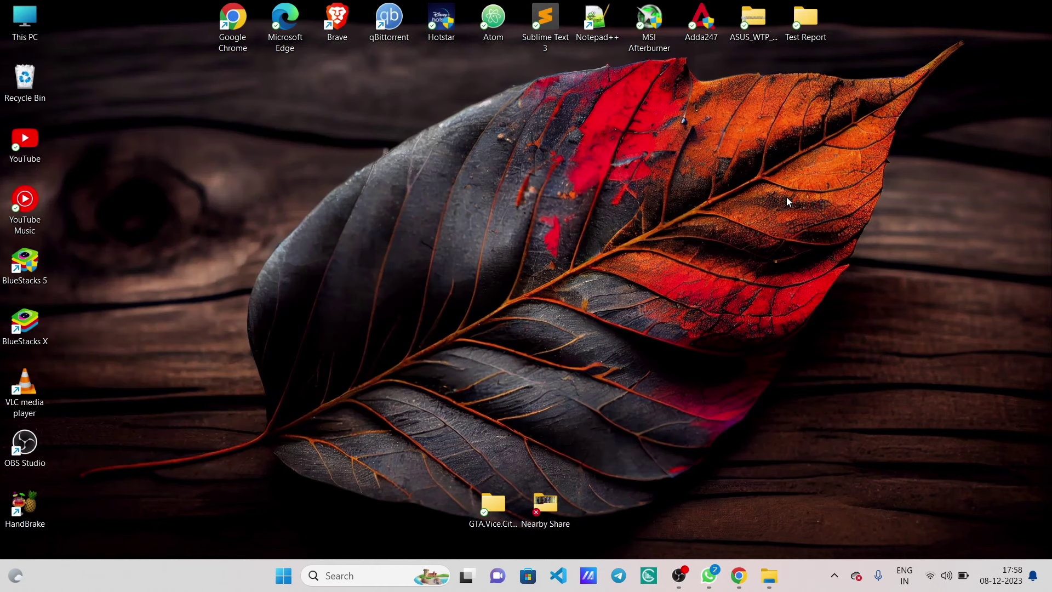
# - Bring forward Chrome's Downloads page showing mysql-installer-community-8.0.35.0.msi
pyautogui.click(721, 583)
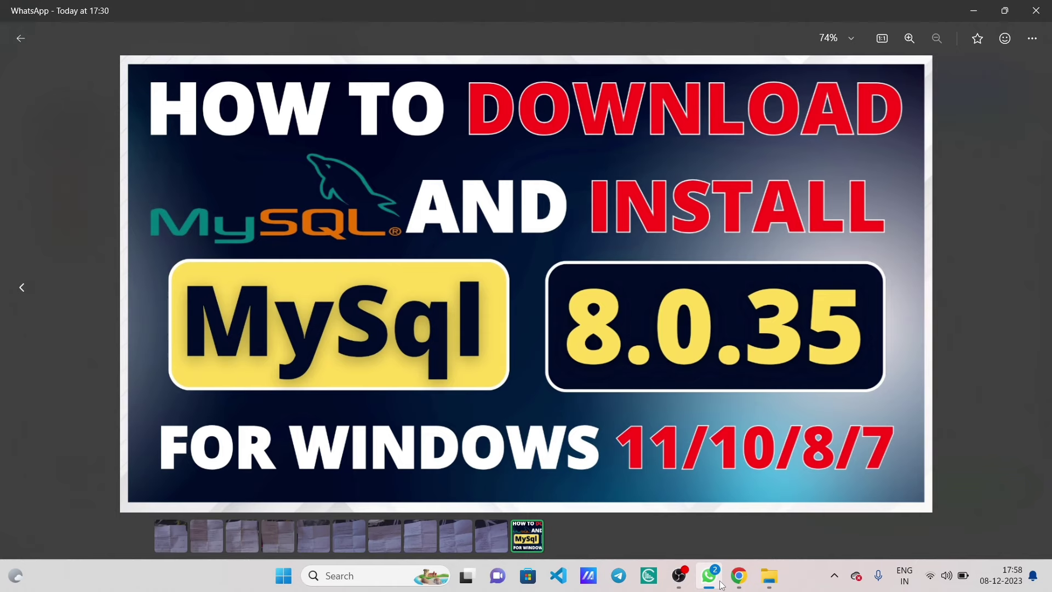
pyautogui.click(739, 575)
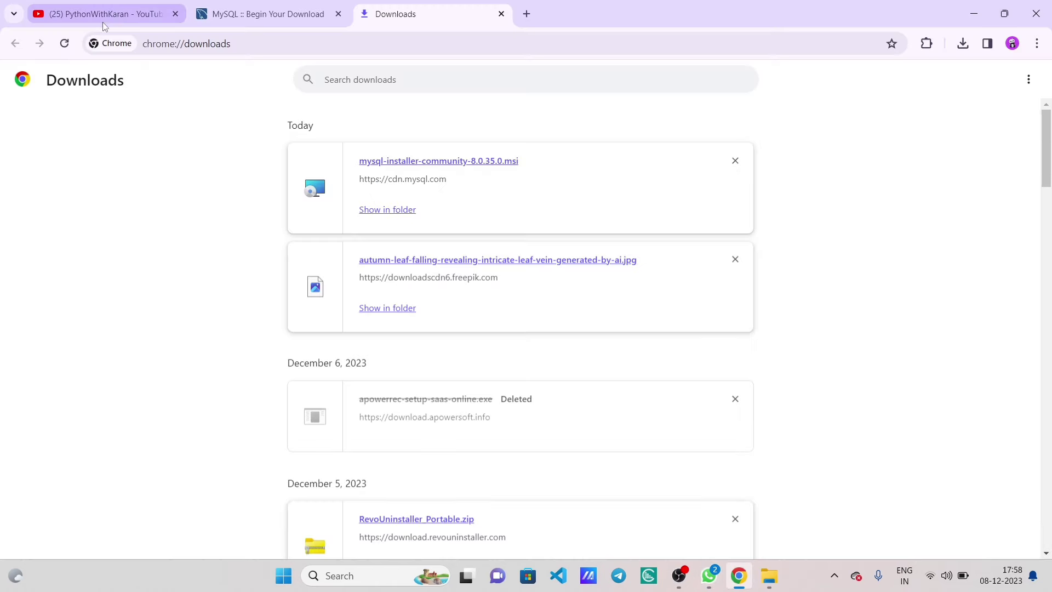